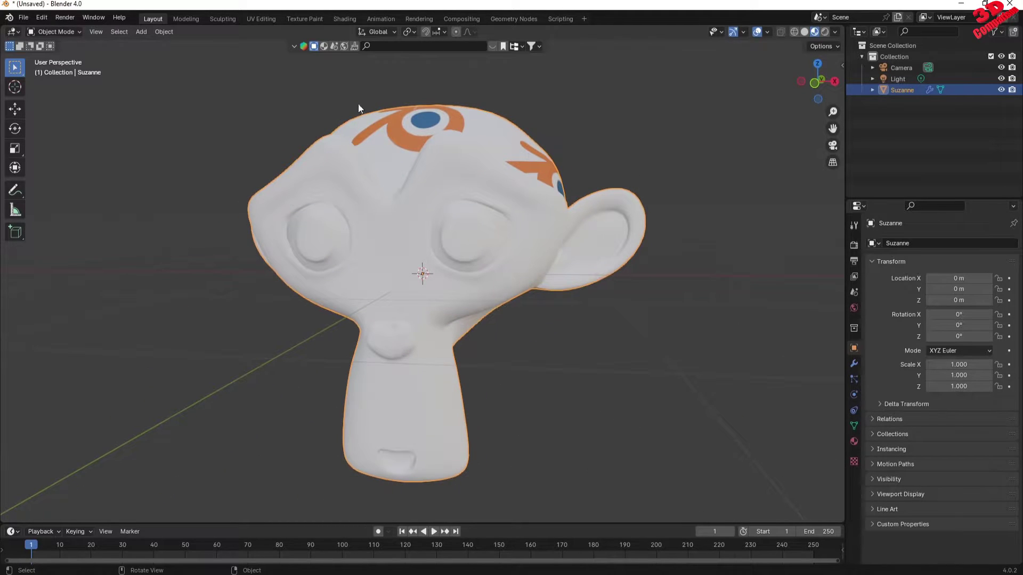
- Switch to the Texture Paint workspace, with the Blender-logo stencil showing over Suzanne
click(301, 20)
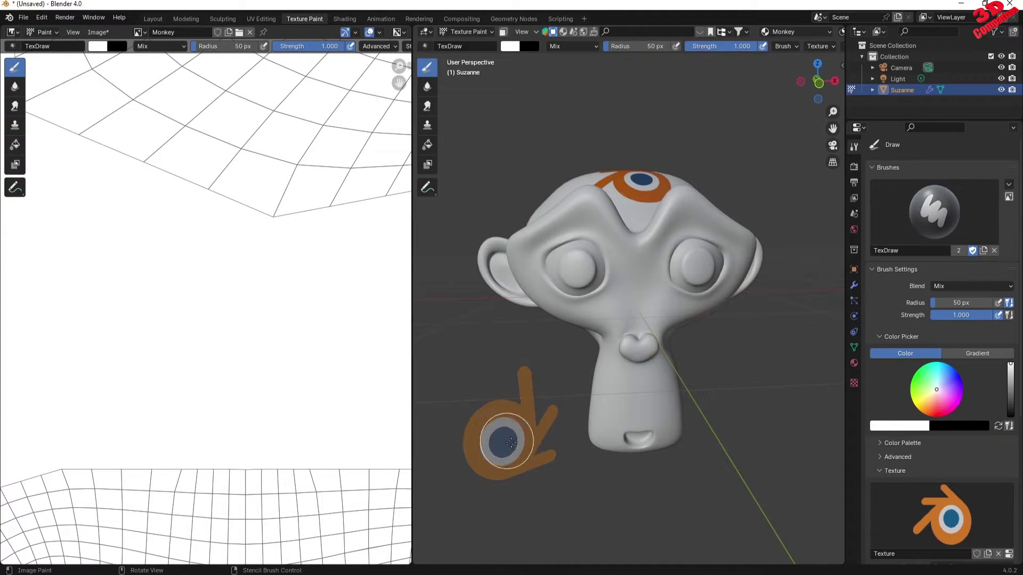
- Rotate the logo stencil, place it on Suzanne's first eye and paint the orange logo there
ctrl+right_drag(548, 424, 401, 349)
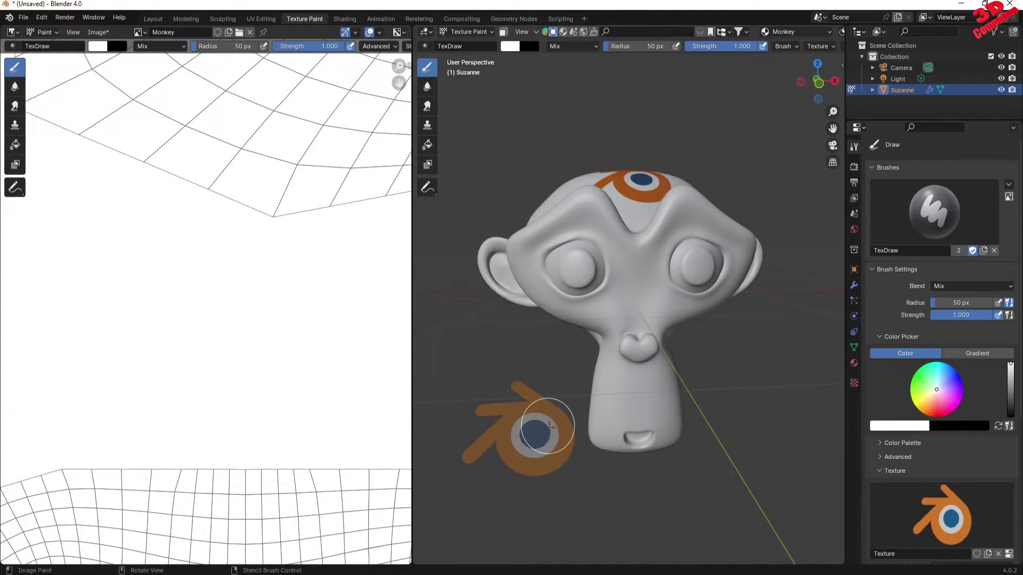
mouse_move(540, 438)
right_down()
mouse_move(564, 302)
mouse_move(582, 270)
right_up()
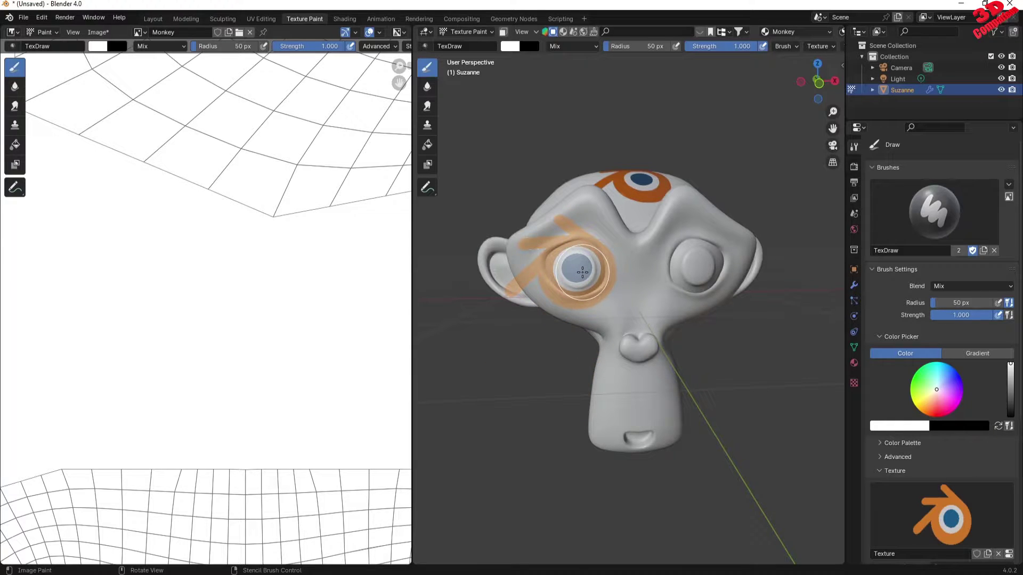
mouse_move(582, 271)
mouse_down()
mouse_move(587, 292)
mouse_move(607, 269)
mouse_move(604, 254)
mouse_move(562, 220)
mouse_move(585, 239)
mouse_move(510, 244)
mouse_move(557, 248)
mouse_move(506, 296)
mouse_move(538, 272)
mouse_move(558, 303)
mouse_move(551, 280)
mouse_move(614, 292)
mouse_move(577, 282)
mouse_move(572, 300)
mouse_move(592, 309)
mouse_move(588, 270)
mouse_move(582, 292)
mouse_move(601, 286)
mouse_move(604, 302)
mouse_move(594, 270)
mouse_move(573, 266)
mouse_move(579, 244)
mouse_move(633, 243)
mouse_move(560, 213)
mouse_move(624, 217)
mouse_move(611, 215)
mouse_move(624, 271)
mouse_up()
- Reposition the stencil over the other eye and paint the logo there and along the brow
right_drag(625, 271, 734, 270)
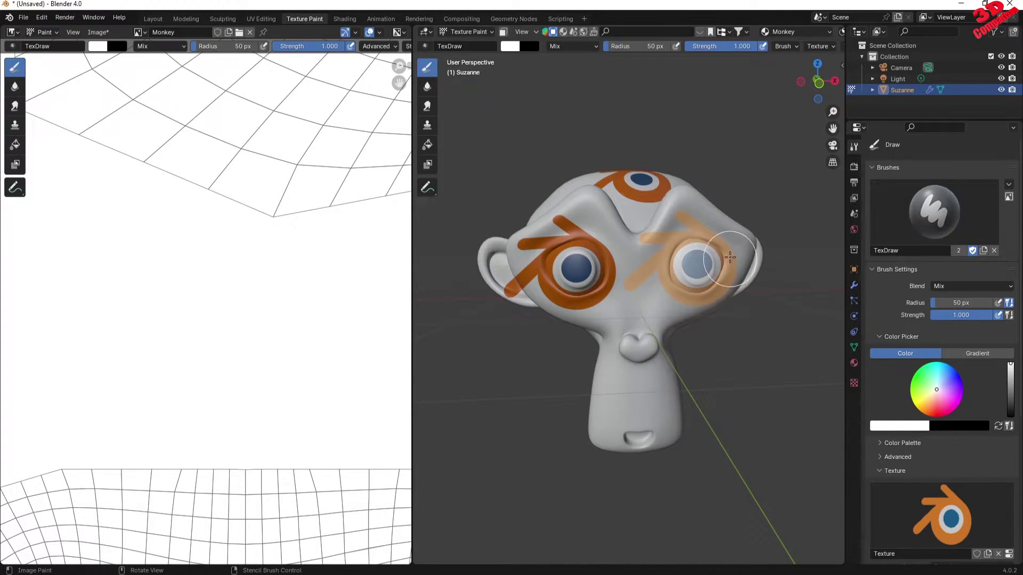
ctrl+right_drag(733, 228, 706, 286)
mouse_move(708, 255)
mouse_down()
mouse_move(724, 226)
mouse_move(687, 235)
mouse_move(677, 213)
mouse_move(687, 282)
mouse_move(721, 241)
mouse_up()
drag(710, 281, 737, 215)
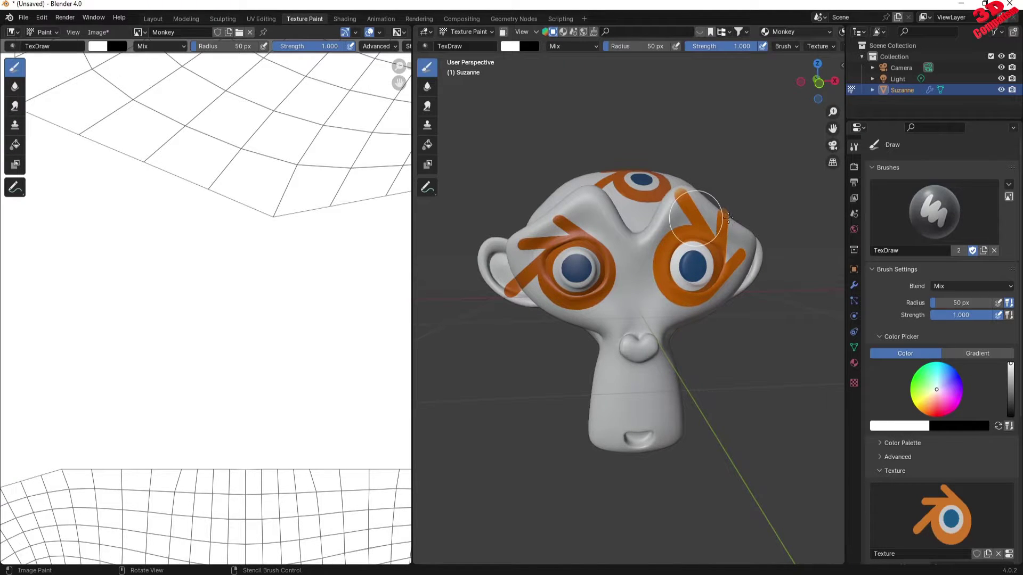
- Return to the Layout workspace and orbit and zoom around the painted Suzanne
click(154, 20)
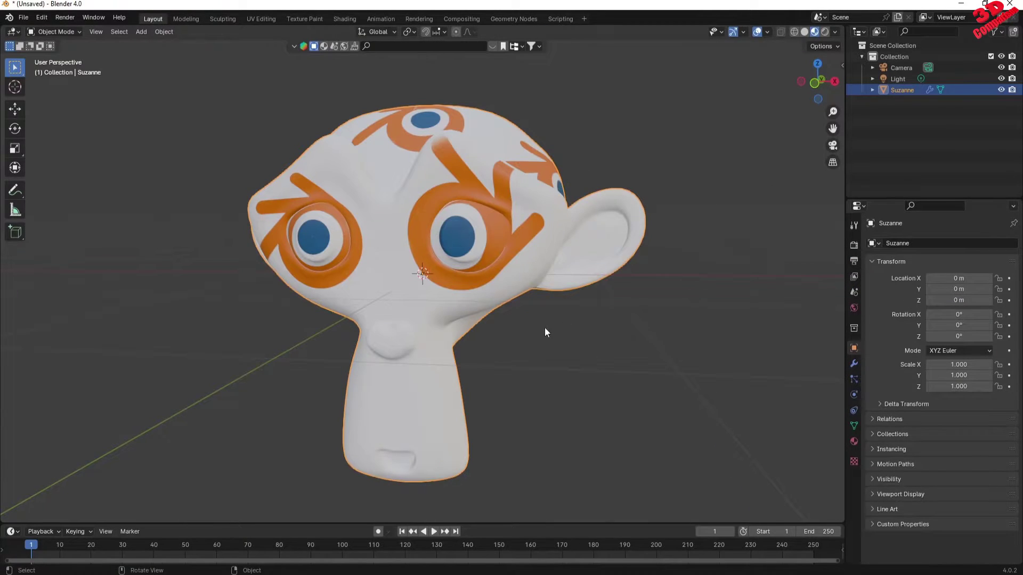
middle_drag(545, 330, 528, 284)
scroll(561, 303, down, 1)
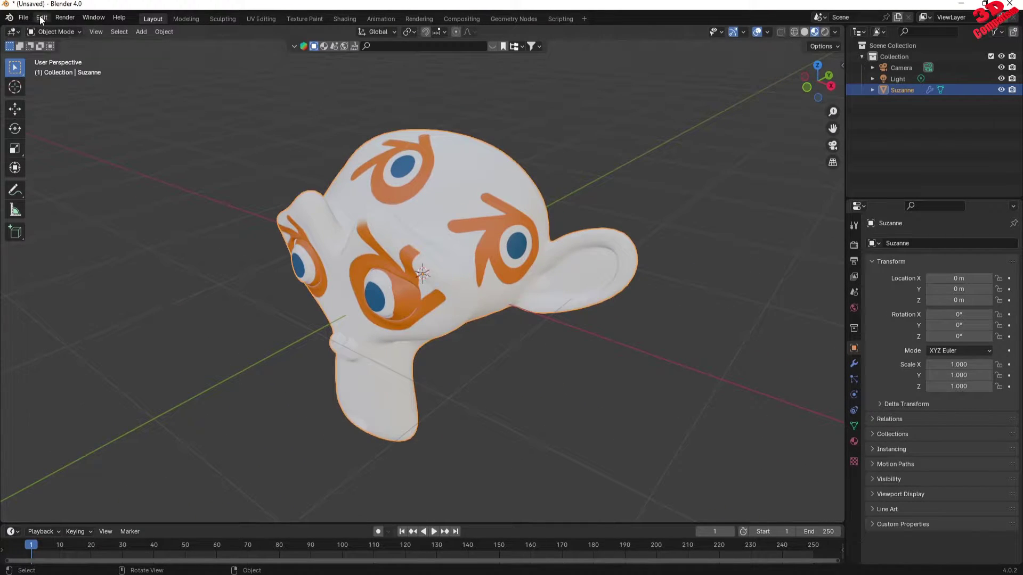
- Start a new General file from the File menu
click(24, 17)
mouse_move(37, 28)
click(147, 27)
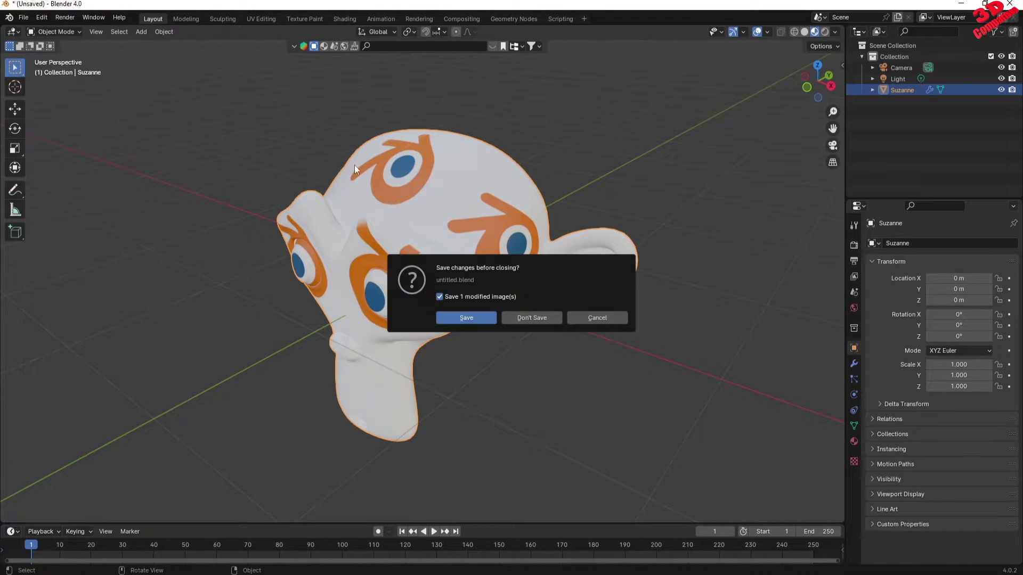
- Discard the painted file without saving and delete the default cube
click(523, 322)
click(435, 296)
key(Delete)
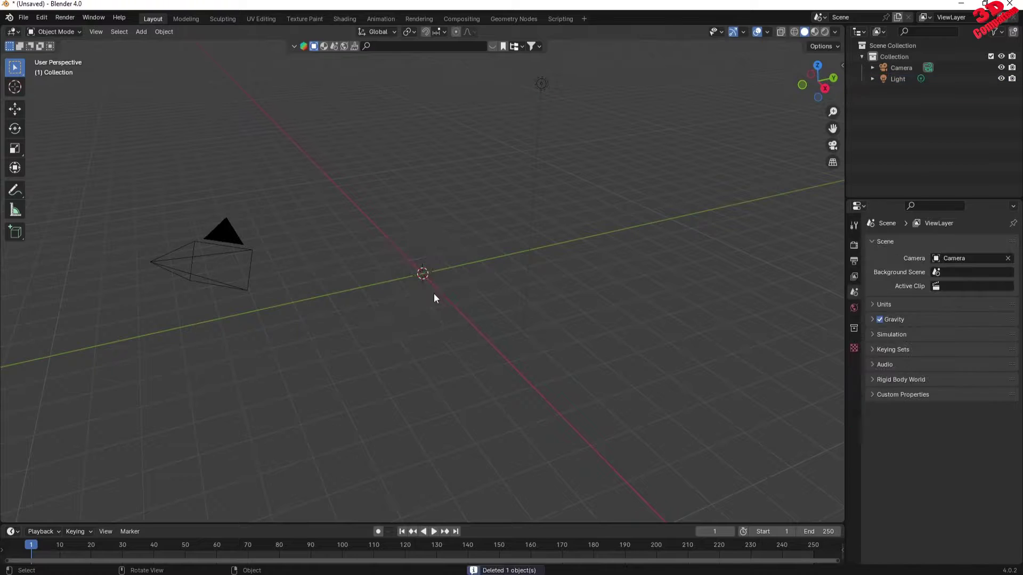
- Add a Monkey mesh and smooth it with level-2 subdivision (Ctrl+2)
key(shift+a)
mouse_move(442, 261)
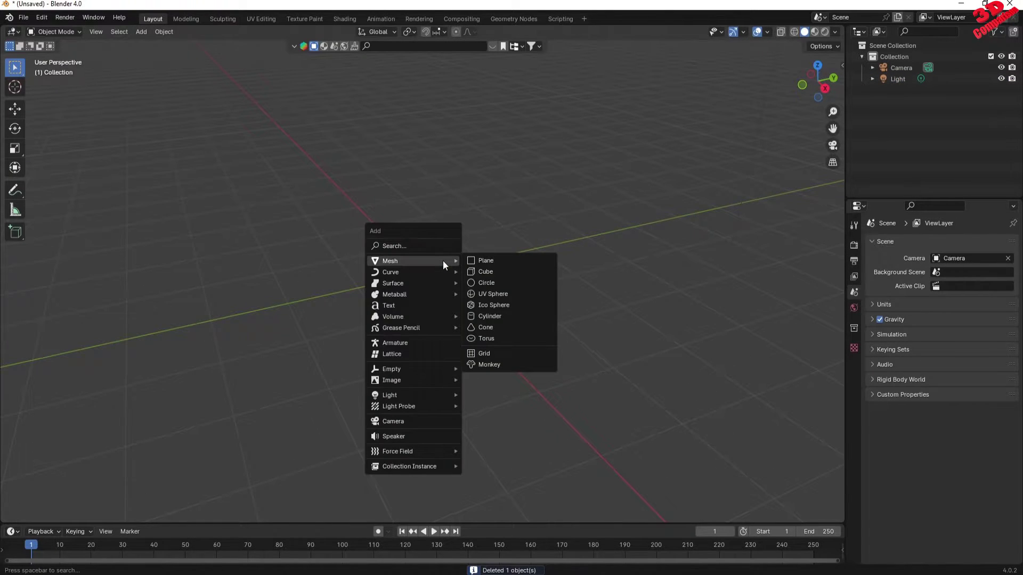
click(496, 364)
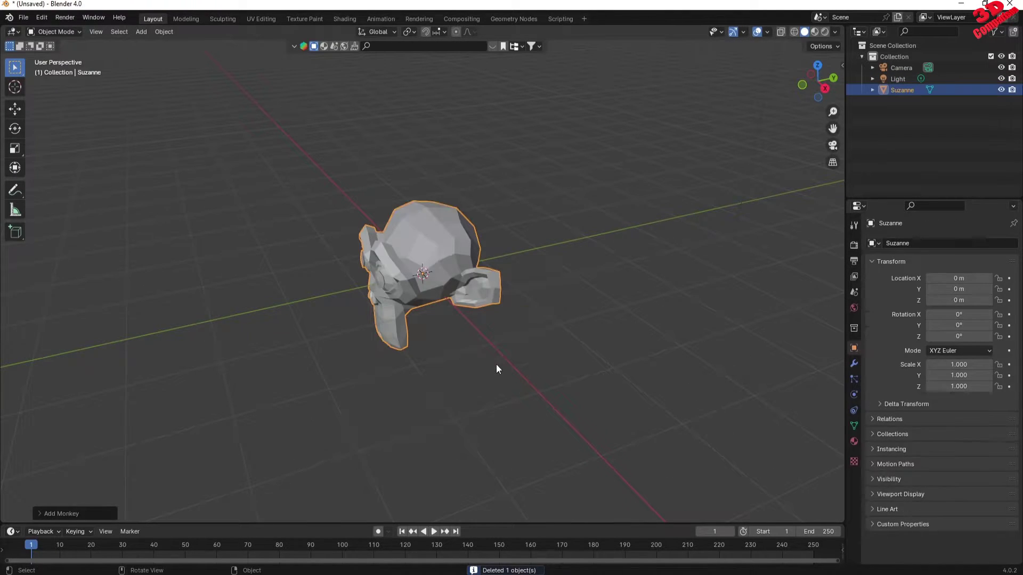
scroll(453, 315, up, 3)
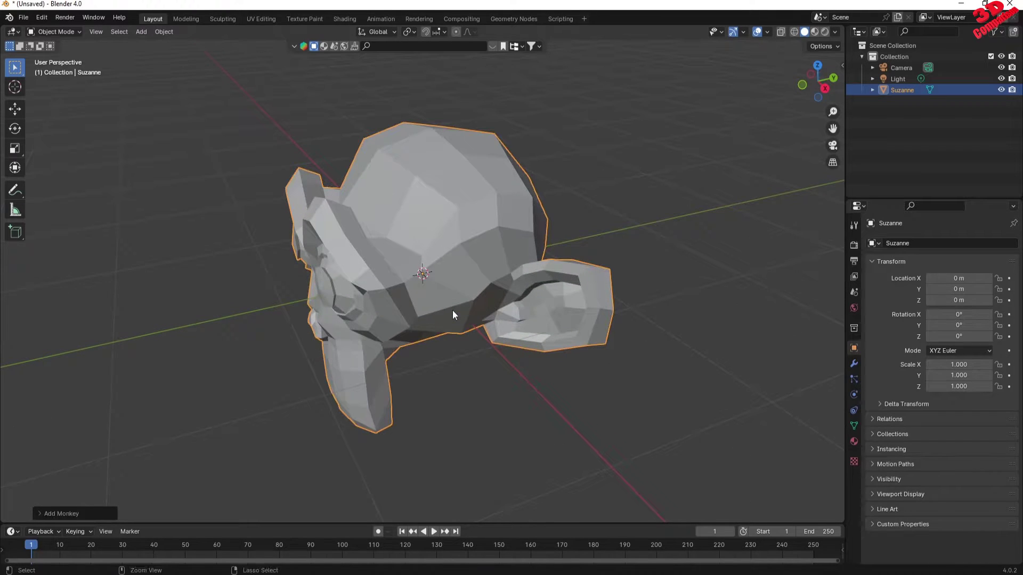
key(ctrl+2)
middle_drag(429, 325, 523, 321)
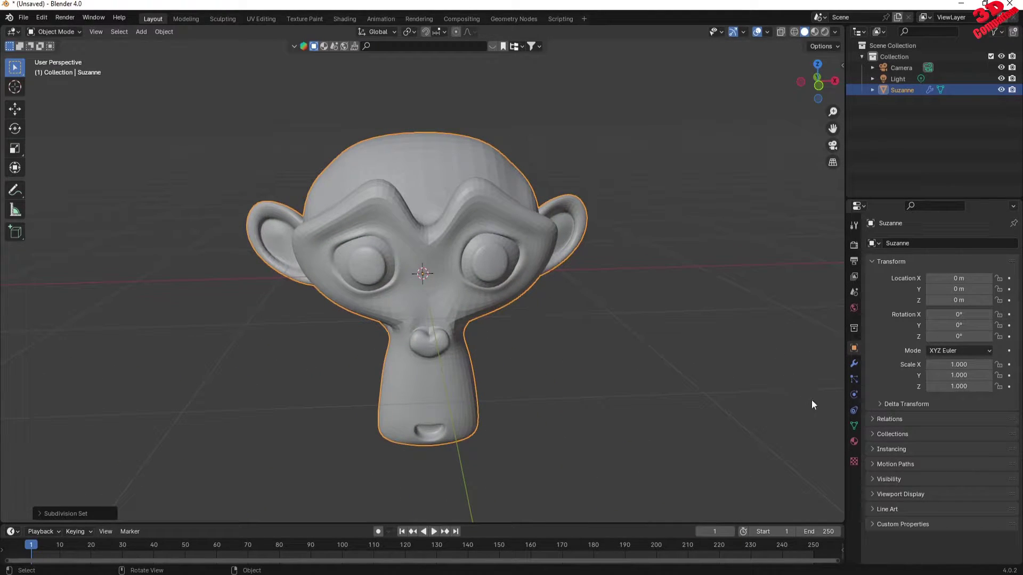
- Show Suzanne's Subdivision modifier settings in the Modifier properties
click(853, 364)
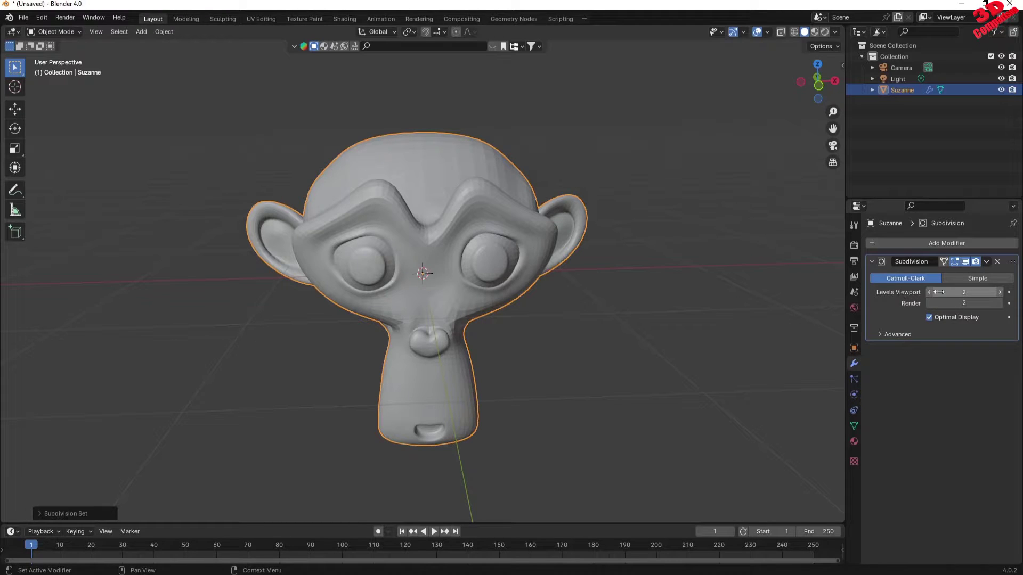
scroll(486, 285, up, 2)
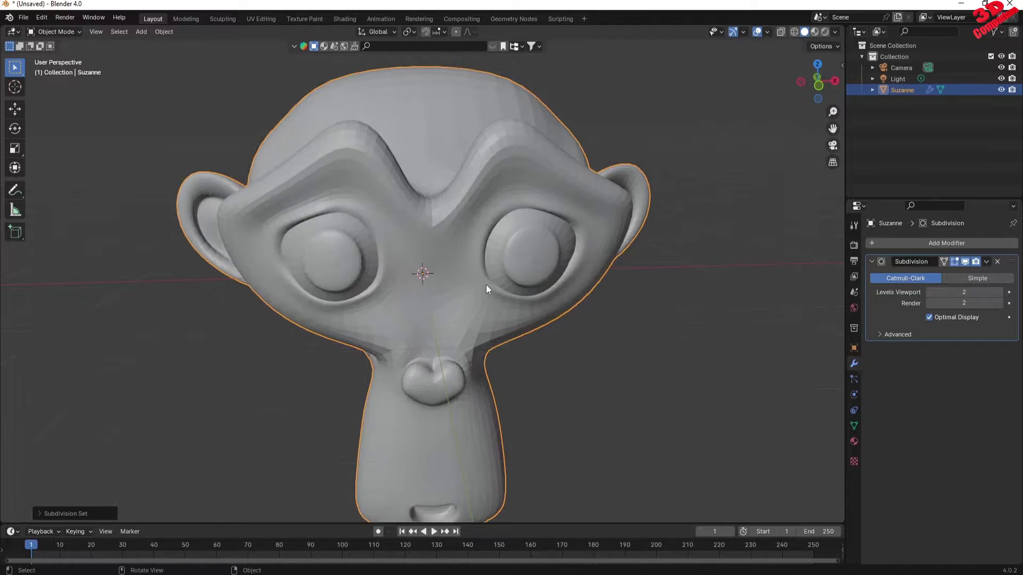
scroll(491, 312, down, 1)
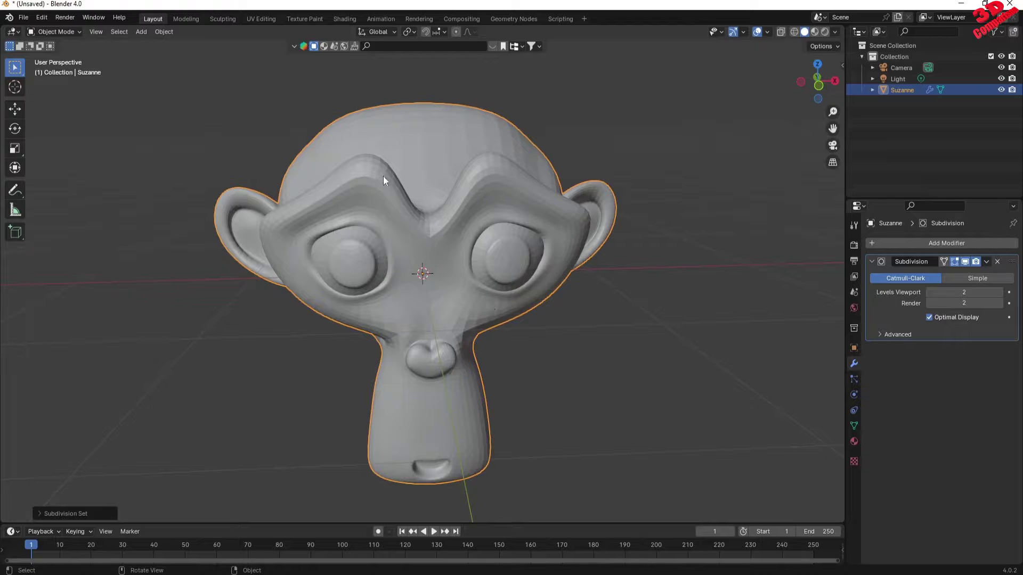
- Switch to UV Editing, zoom and orbit around Suzanne, and bring up the Image menu
click(268, 17)
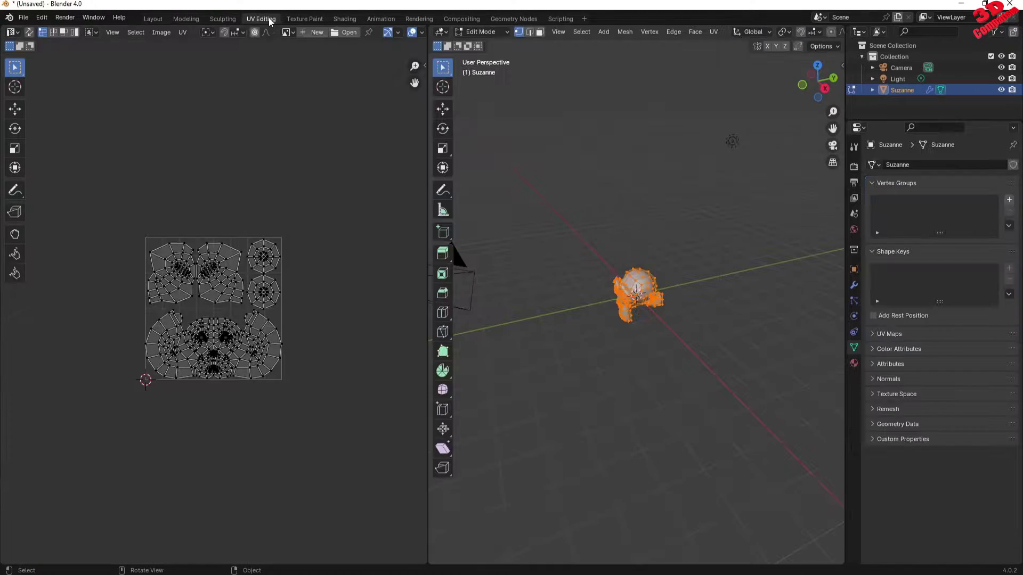
scroll(251, 269, up, 3)
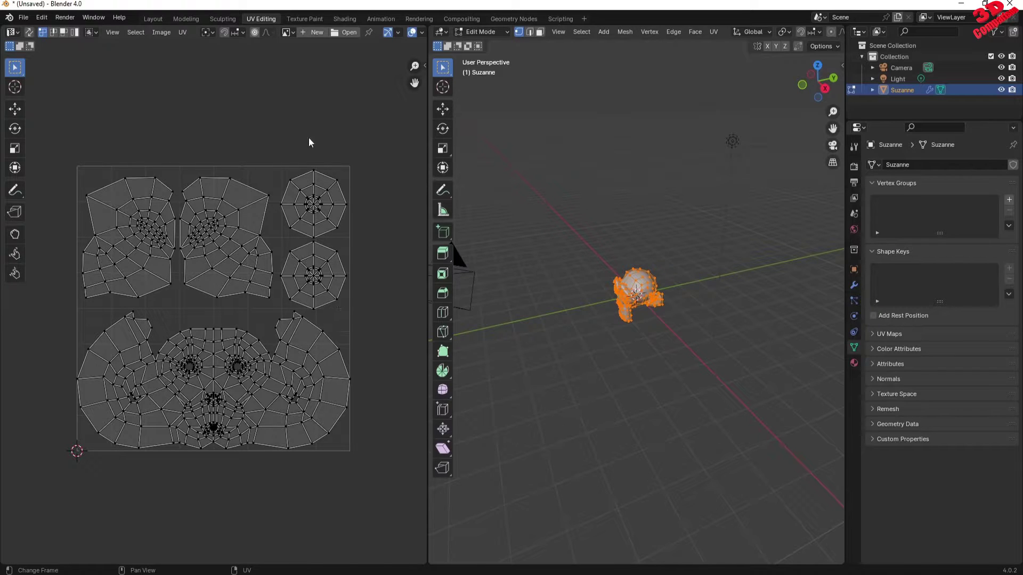
middle_drag(690, 306, 712, 296)
scroll(713, 297, up, 5)
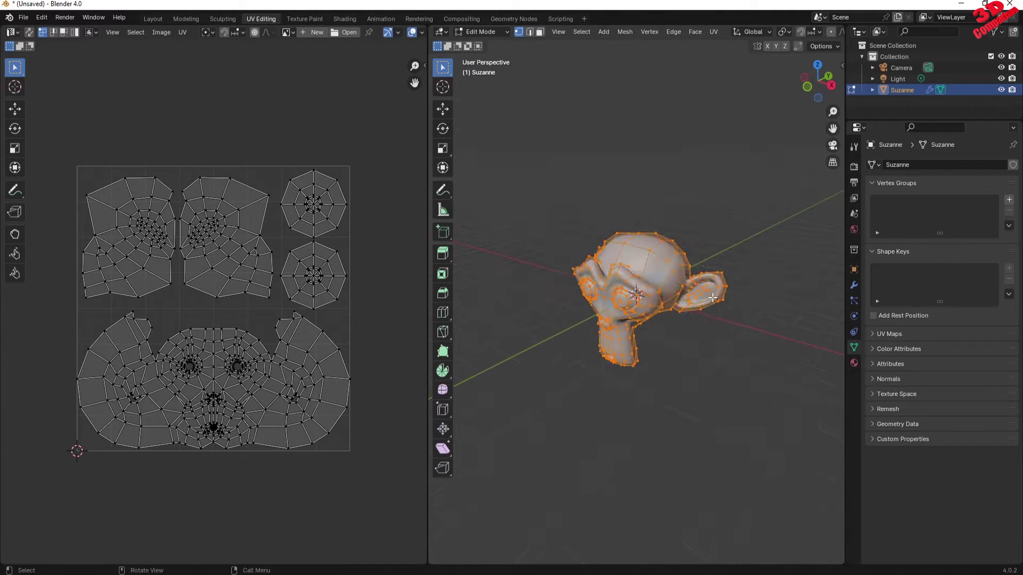
scroll(713, 298, up, 2)
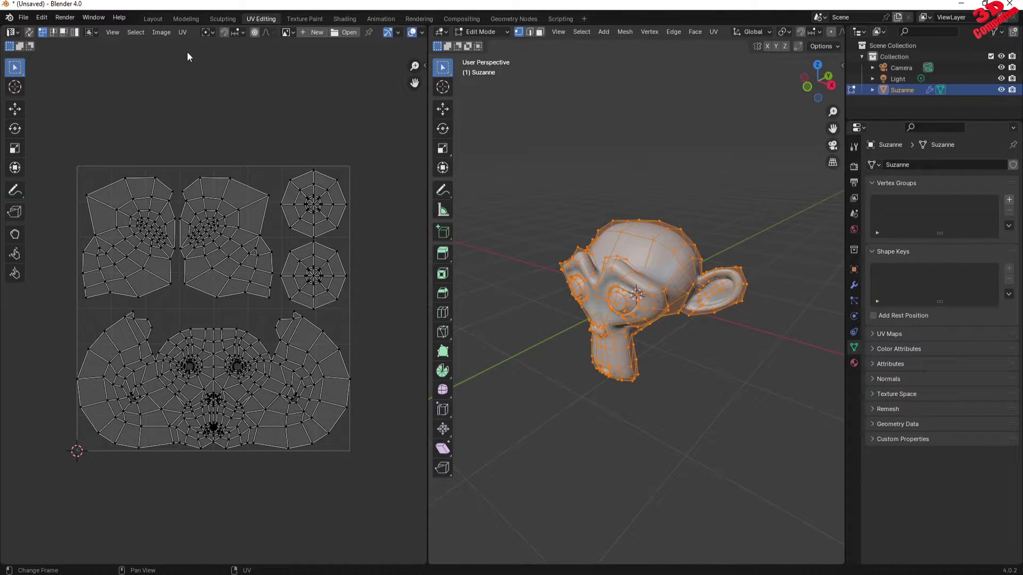
click(161, 33)
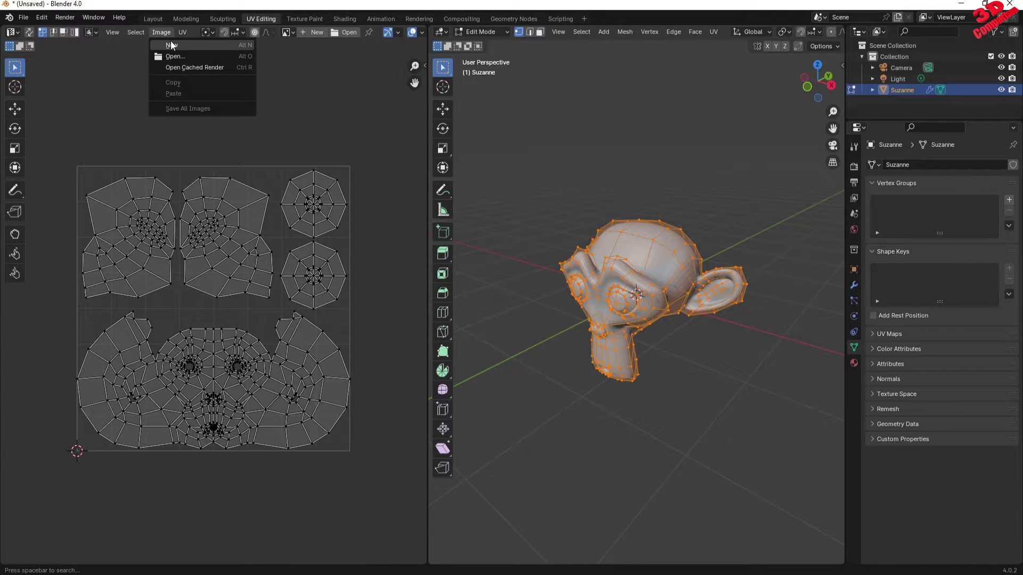
- Start a new image named 'default' sized 4096 × 4096
click(171, 45)
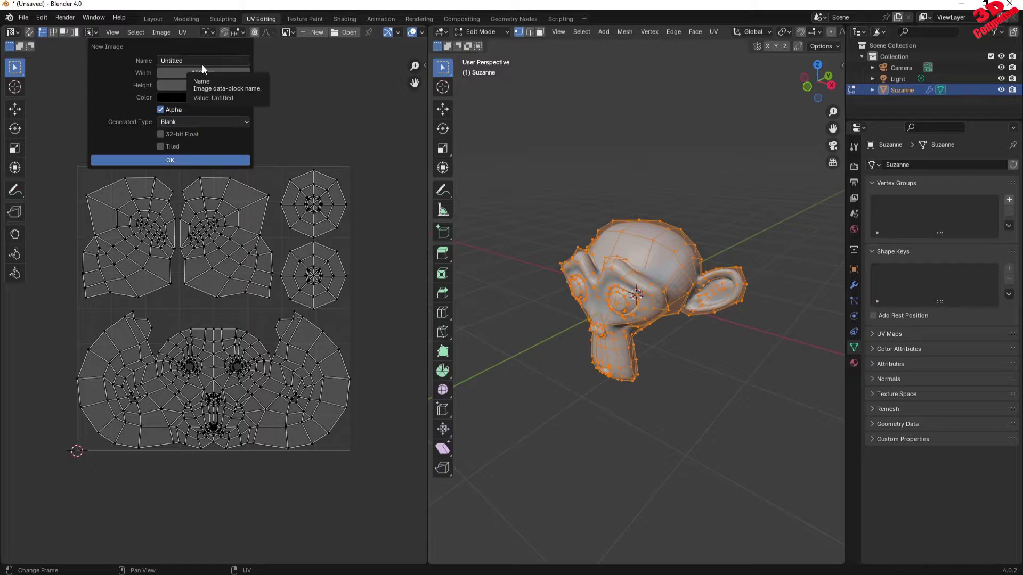
click(187, 60)
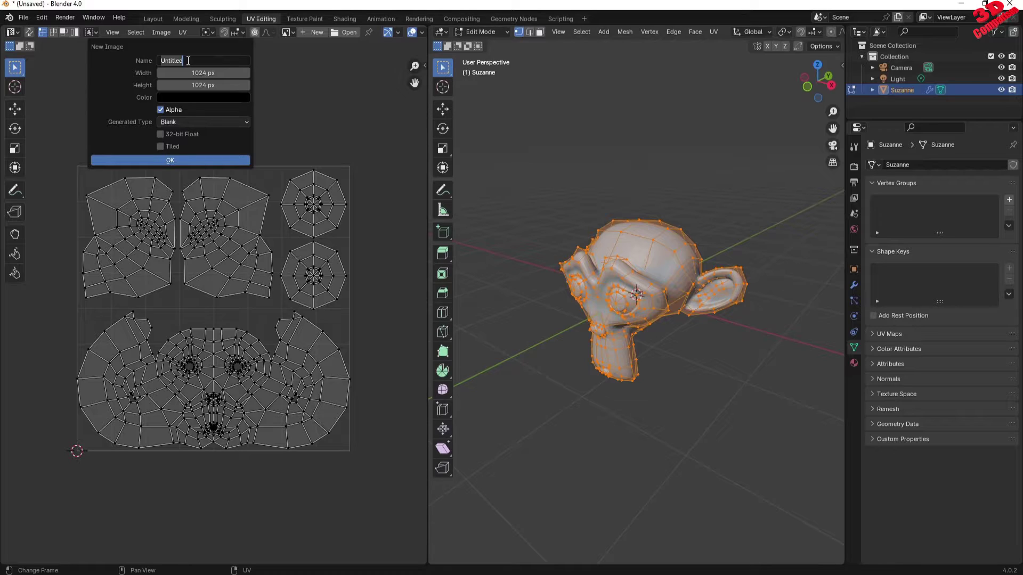
text(default)
click(203, 73)
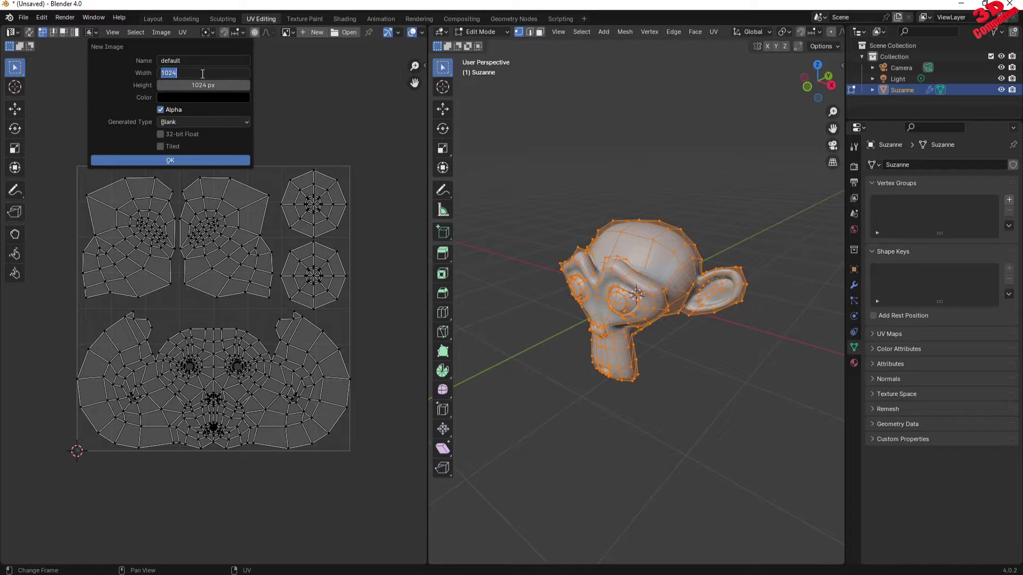
text(4096)
key(Return)
click(213, 84)
text(40)
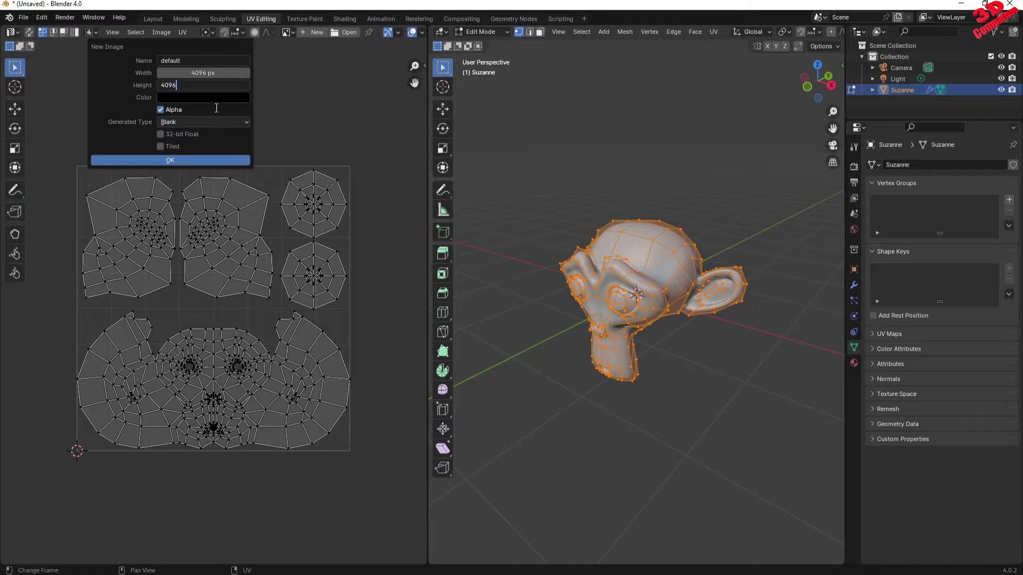
key(Return)
- Make the image white with Blank generated type and create it
click(202, 97)
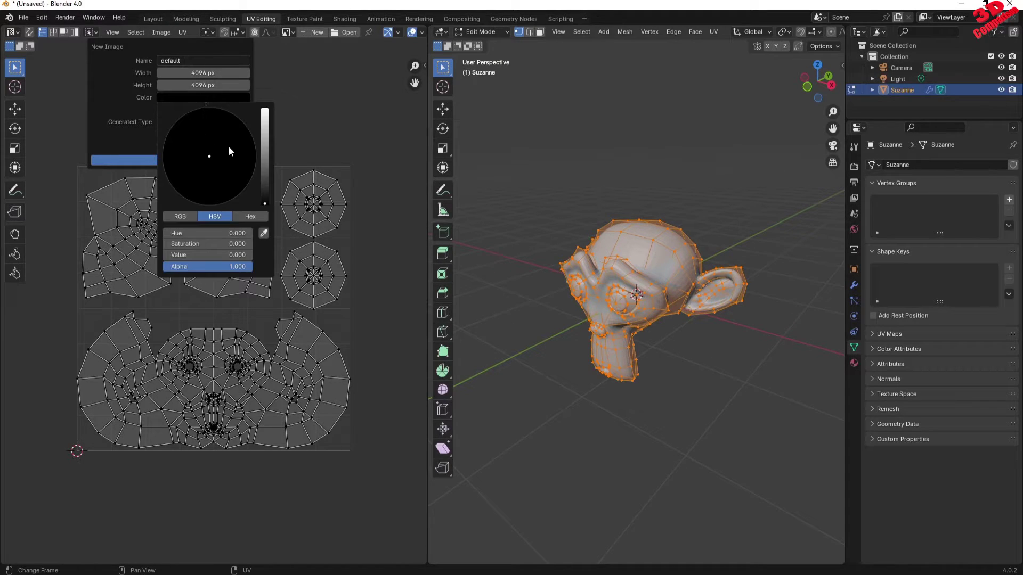
drag(265, 131, 265, 108)
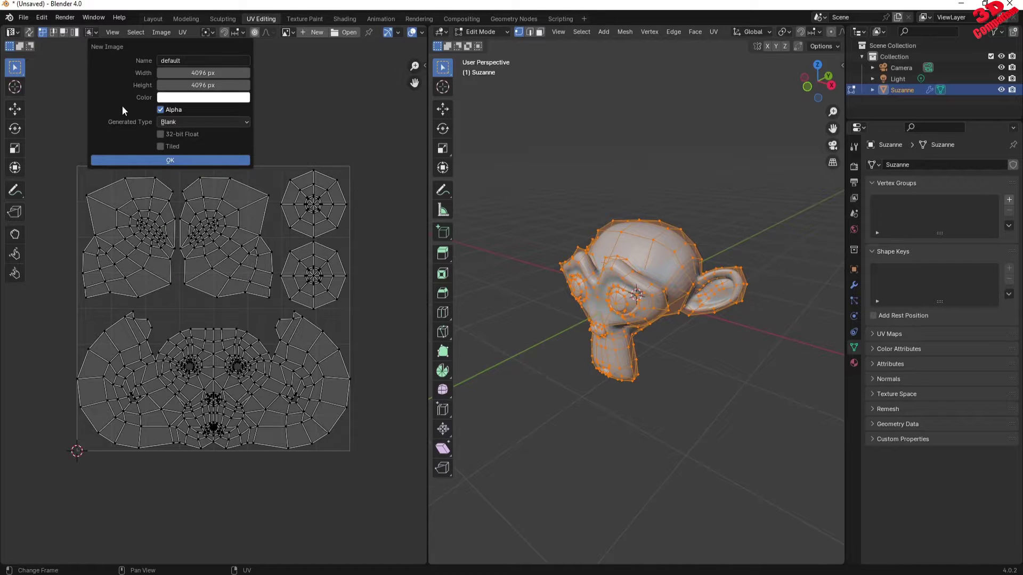
click(180, 124)
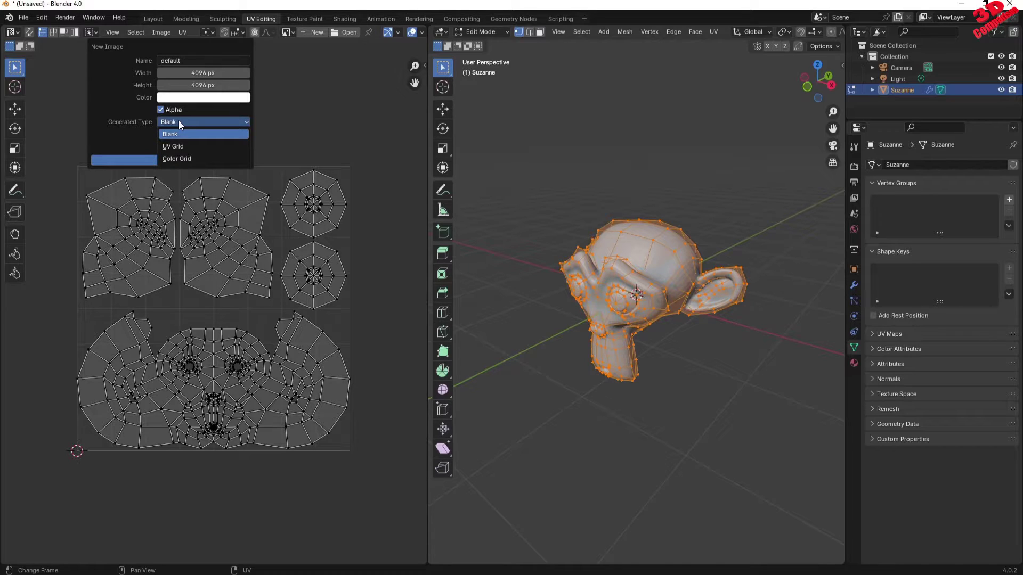
click(179, 120)
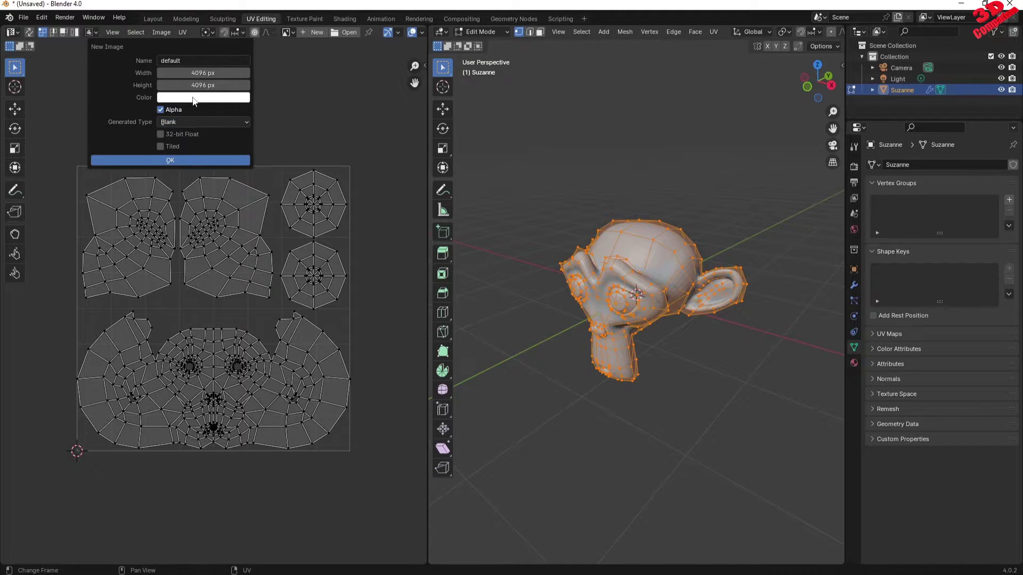
click(171, 123)
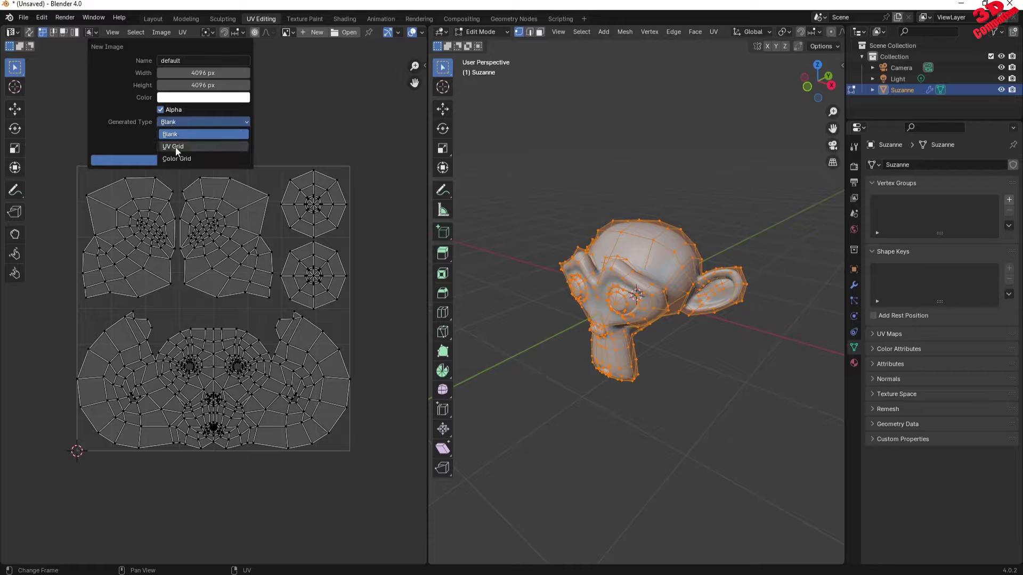
click(149, 116)
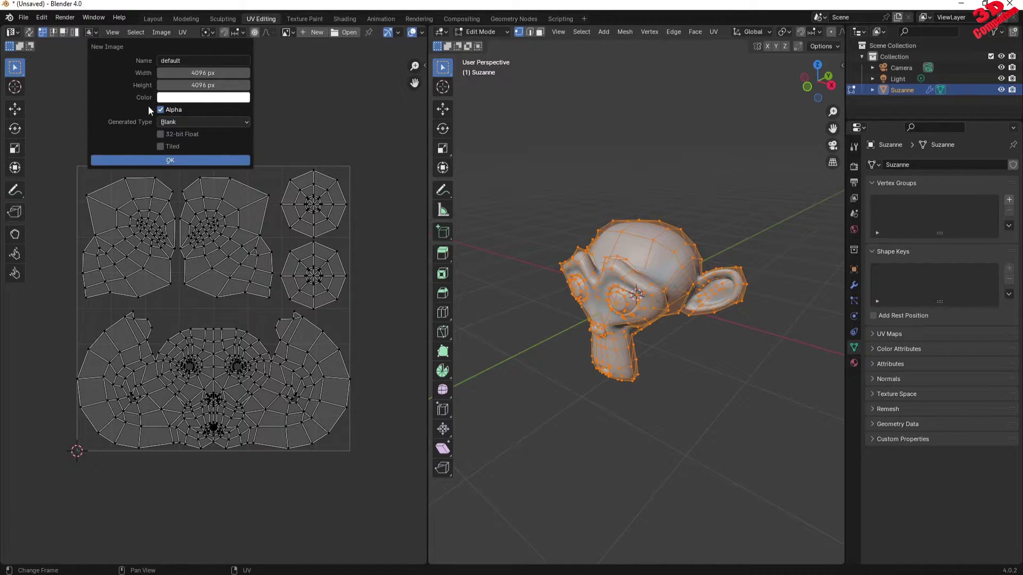
click(167, 161)
- Zoom out the UV editor to see Suzanne's UV islands over the white image
scroll(262, 256, down, 8)
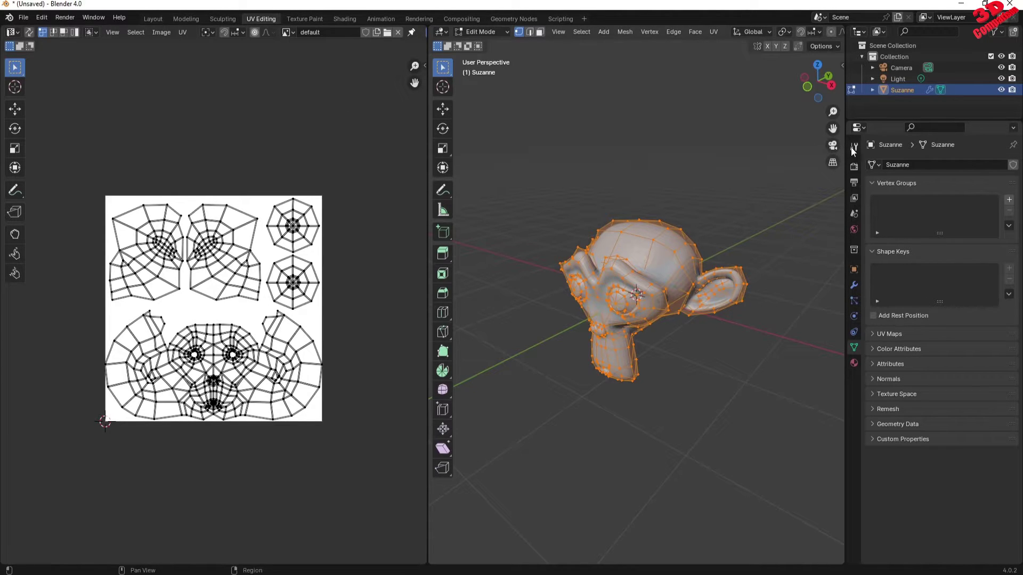
- Switch to Texture Paint and orbit to a front view of Suzanne
click(316, 21)
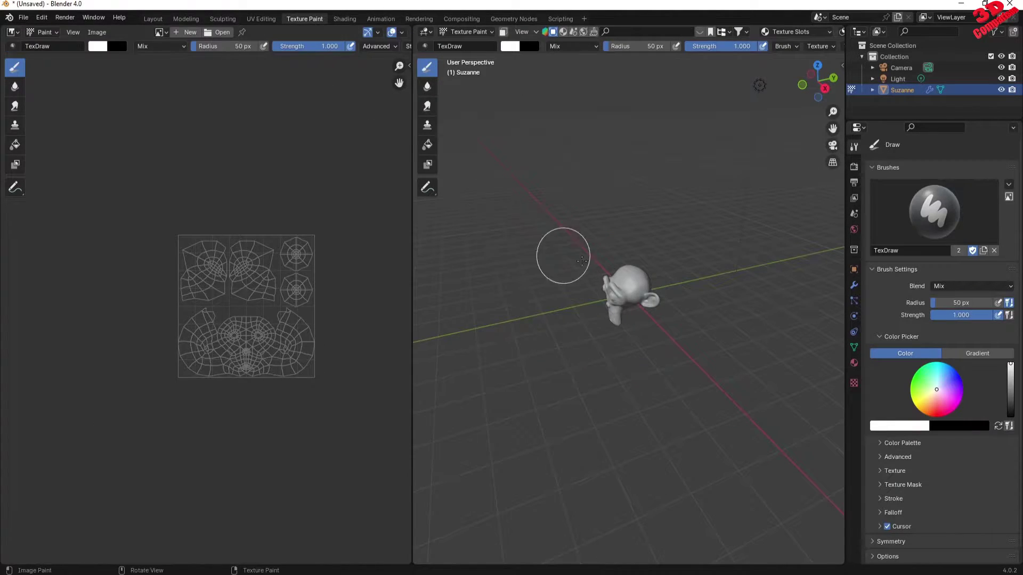
scroll(613, 282, up, 6)
middle_drag(635, 304, 721, 309)
scroll(992, 478, down, 1)
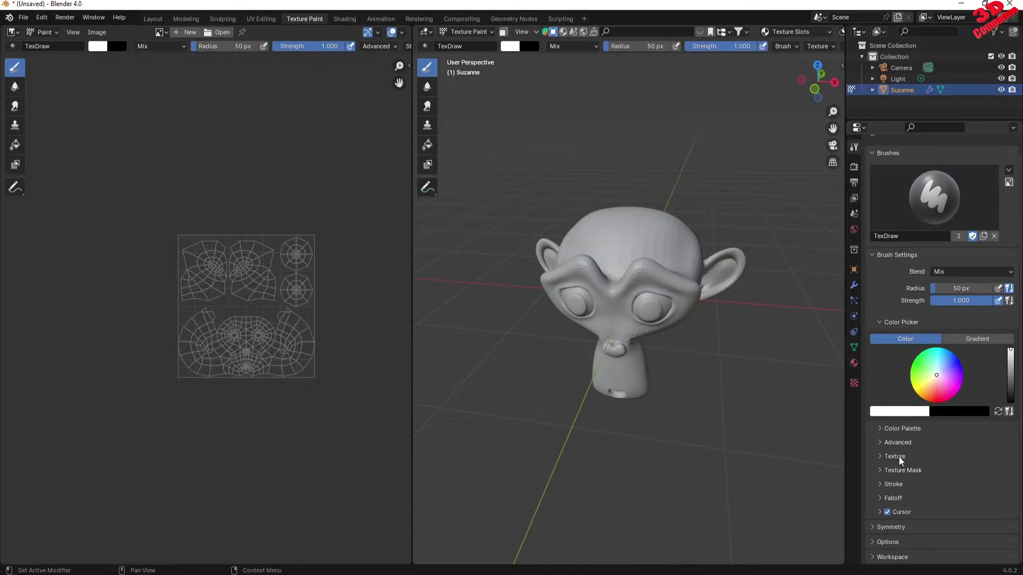
- Create a new image texture for the brush from the Texture panel
click(880, 457)
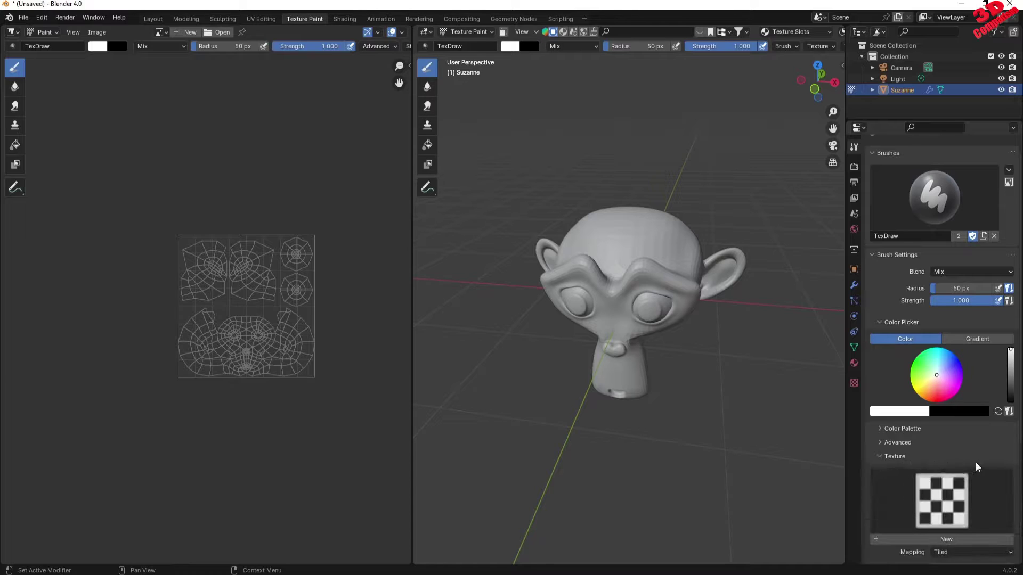
scroll(978, 460, down, 3)
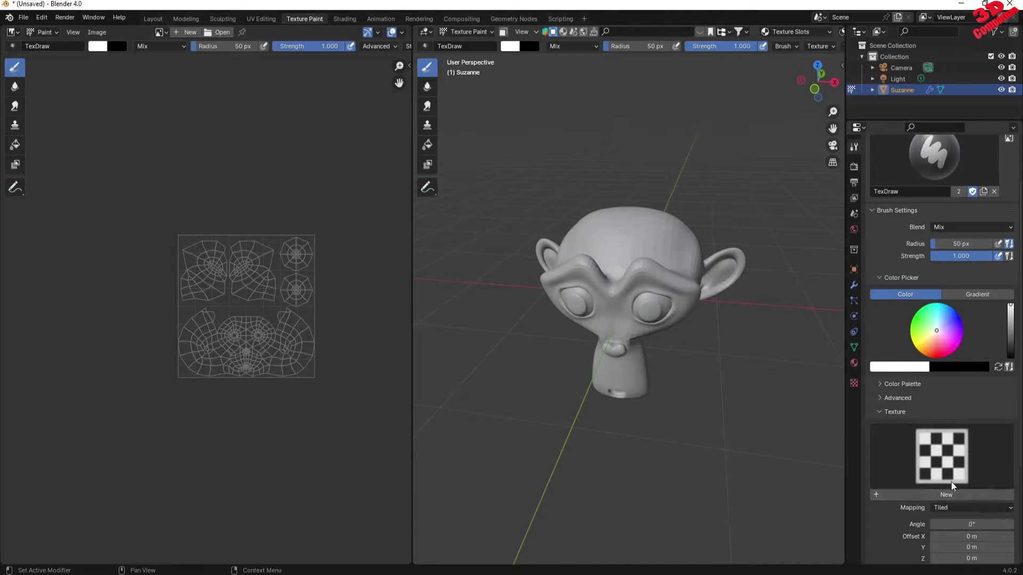
click(854, 383)
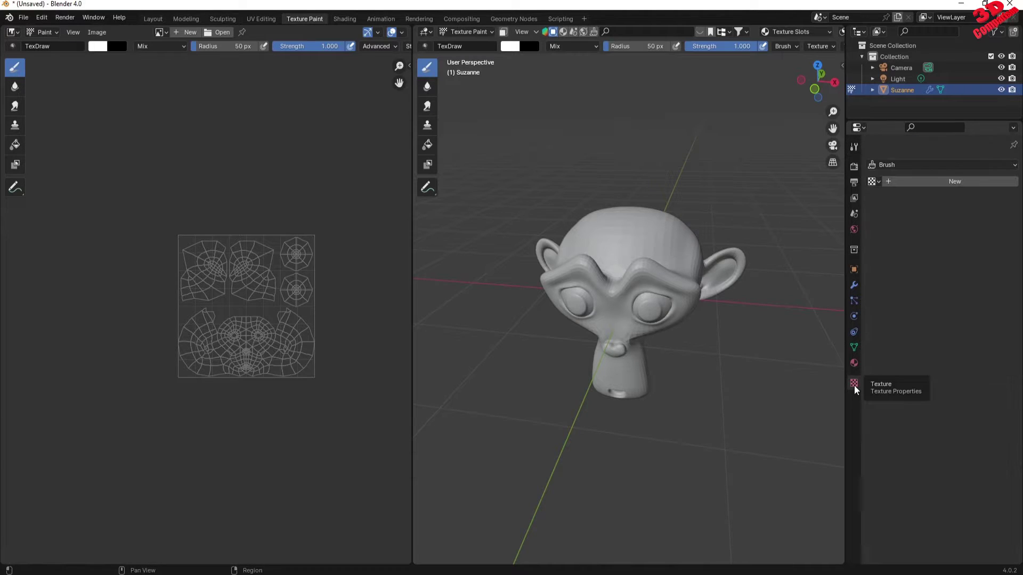
click(921, 182)
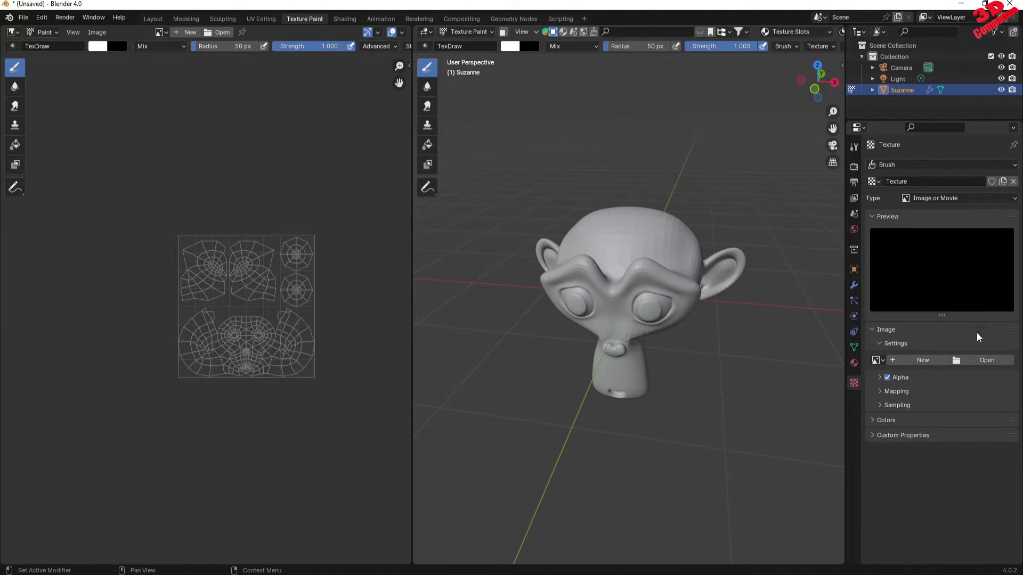
- Browse to the Desktop and select blender.png as the brush texture image
click(980, 361)
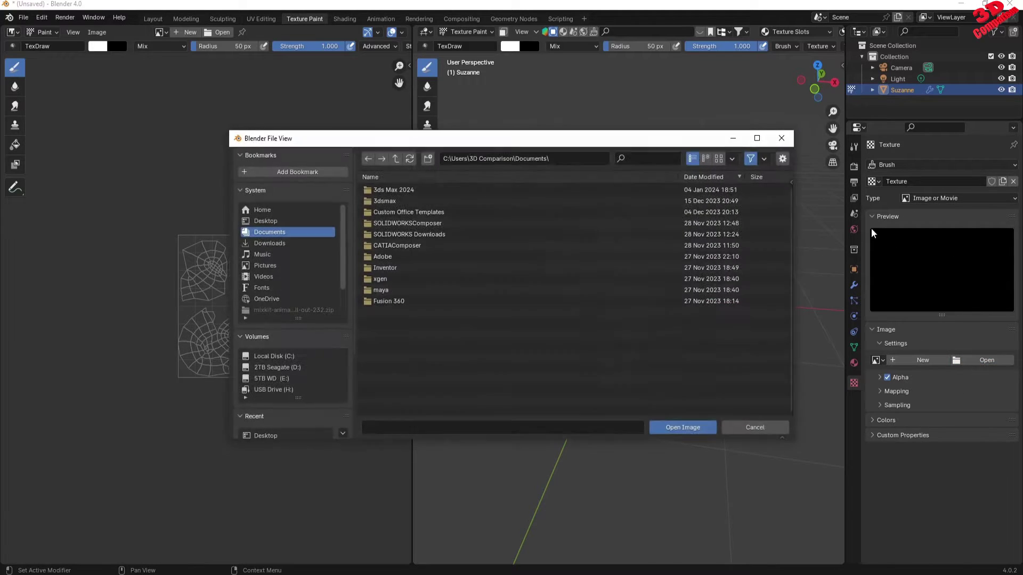
click(269, 554)
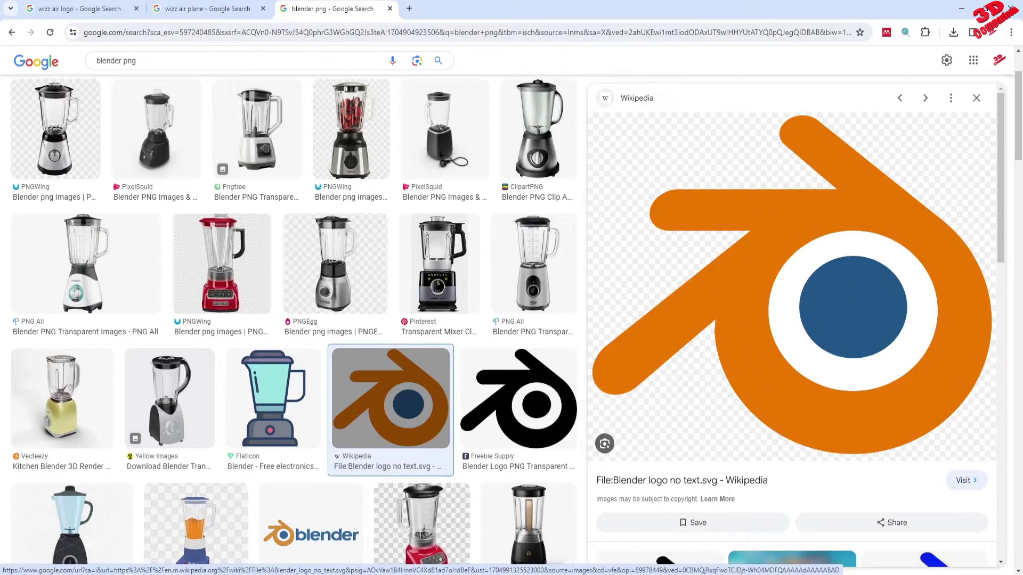
mouse_move(324, 572)
click(381, 532)
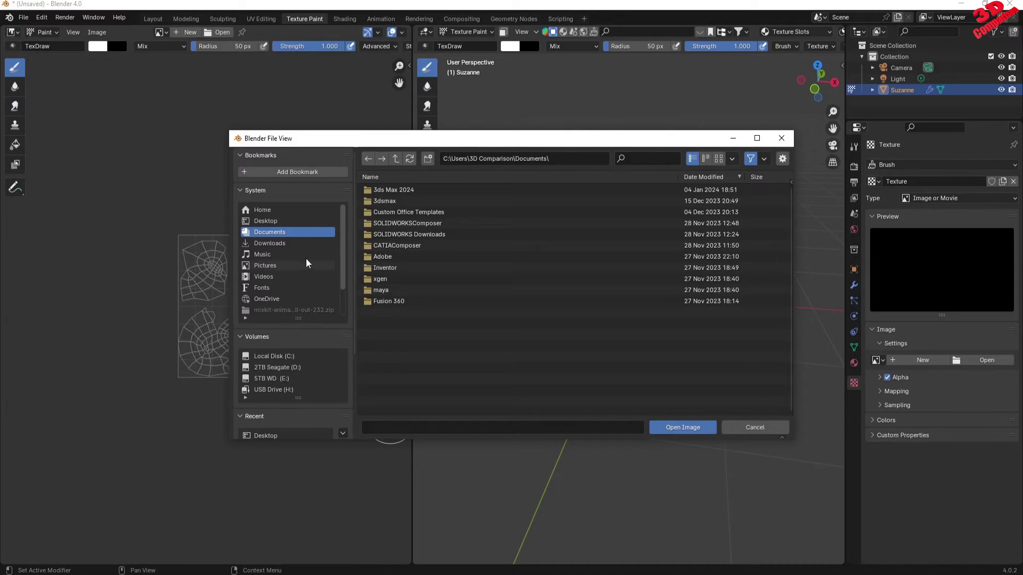
click(270, 220)
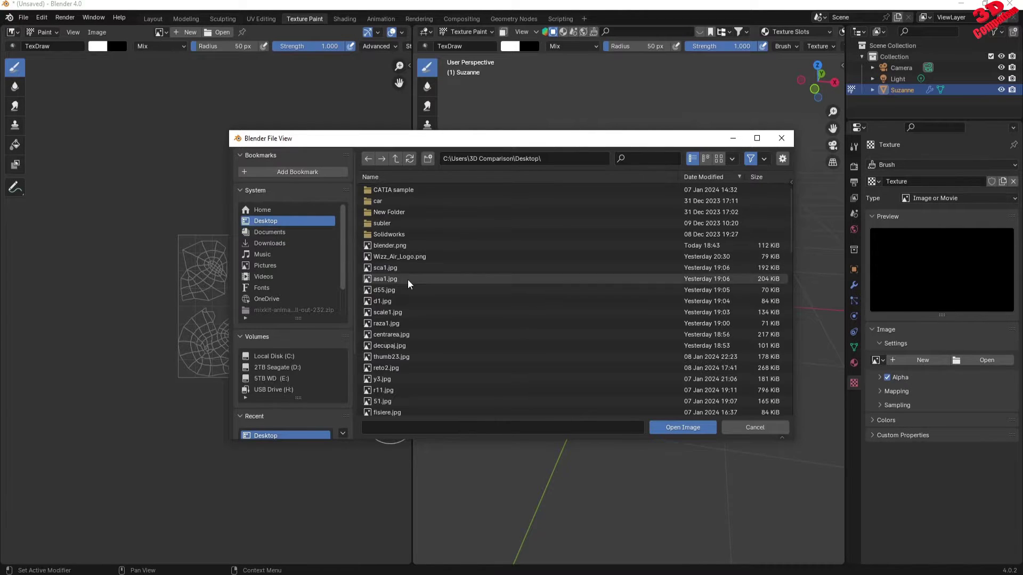
click(400, 246)
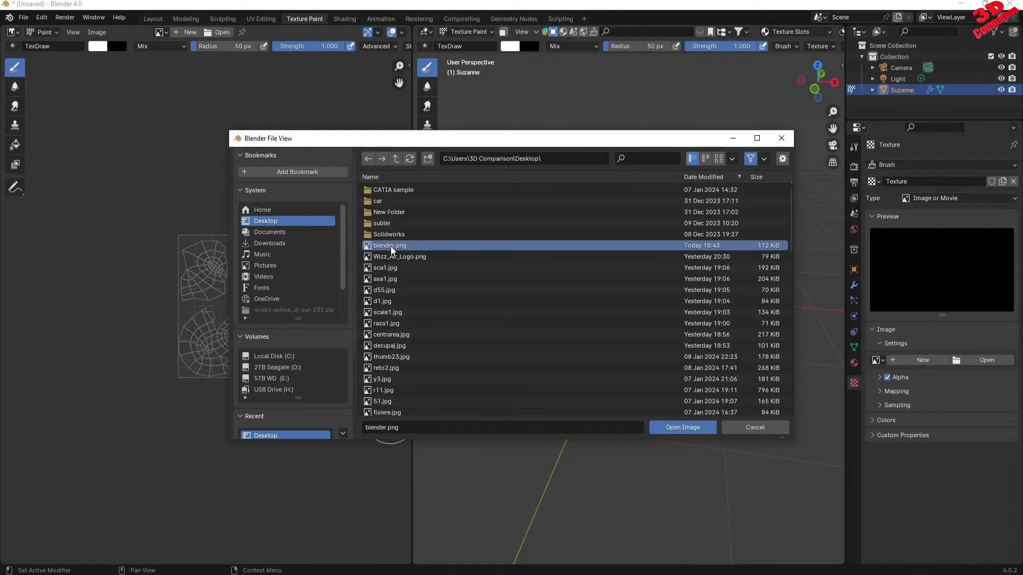
- Load blender.png as the brush texture and show its Mapping choices in Tool settings
click(667, 428)
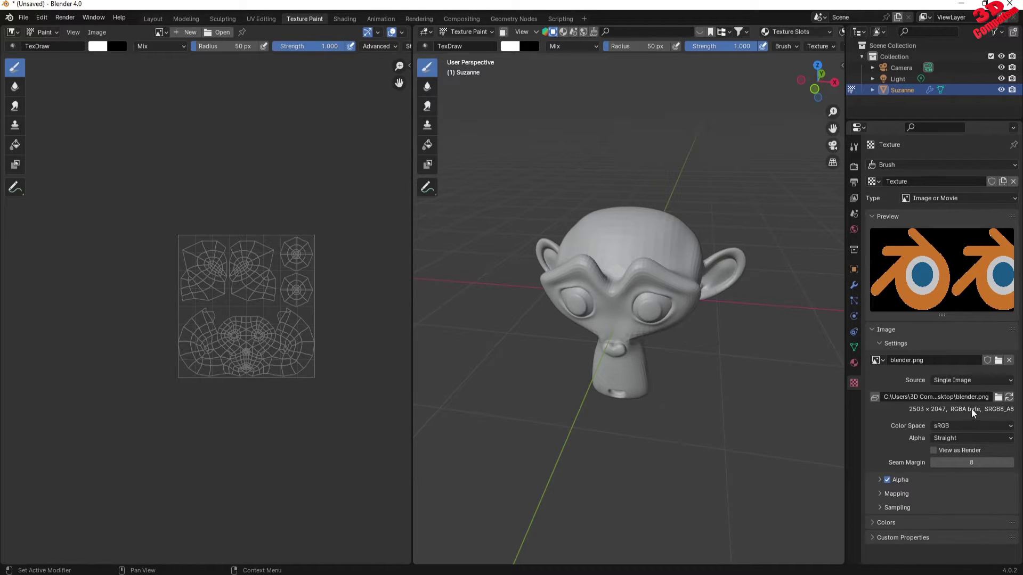
click(854, 148)
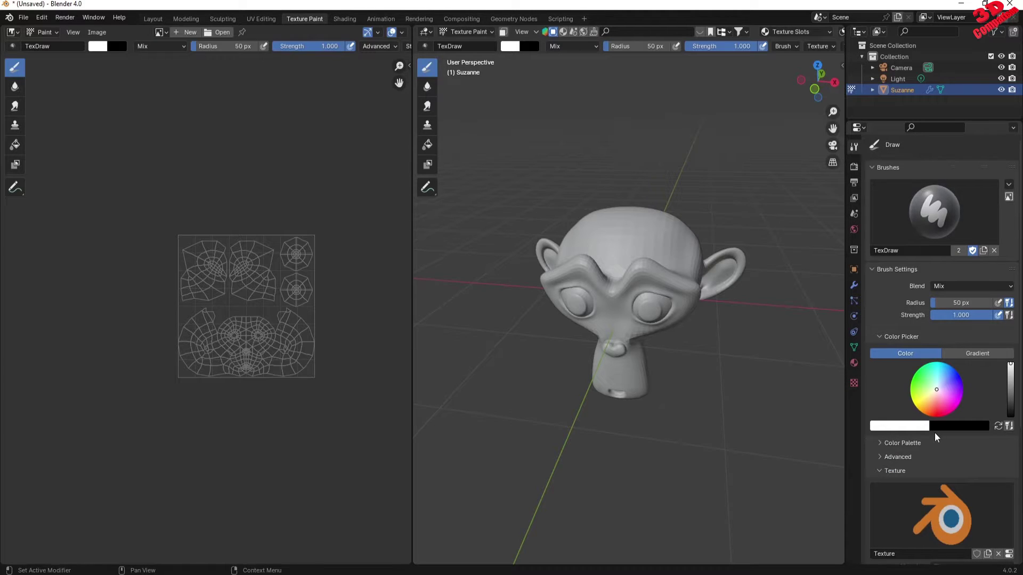
scroll(1000, 473, down, 5)
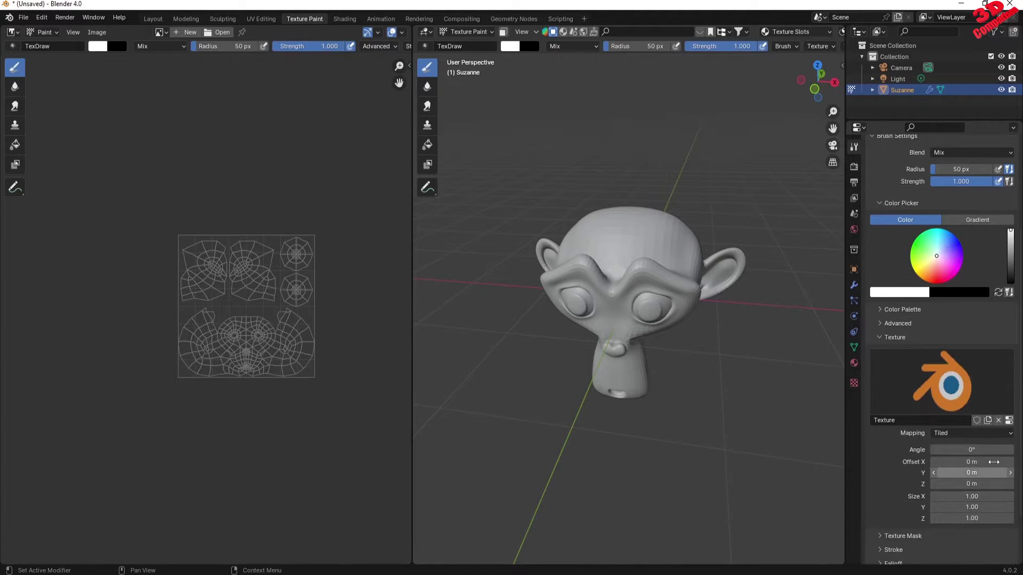
click(958, 433)
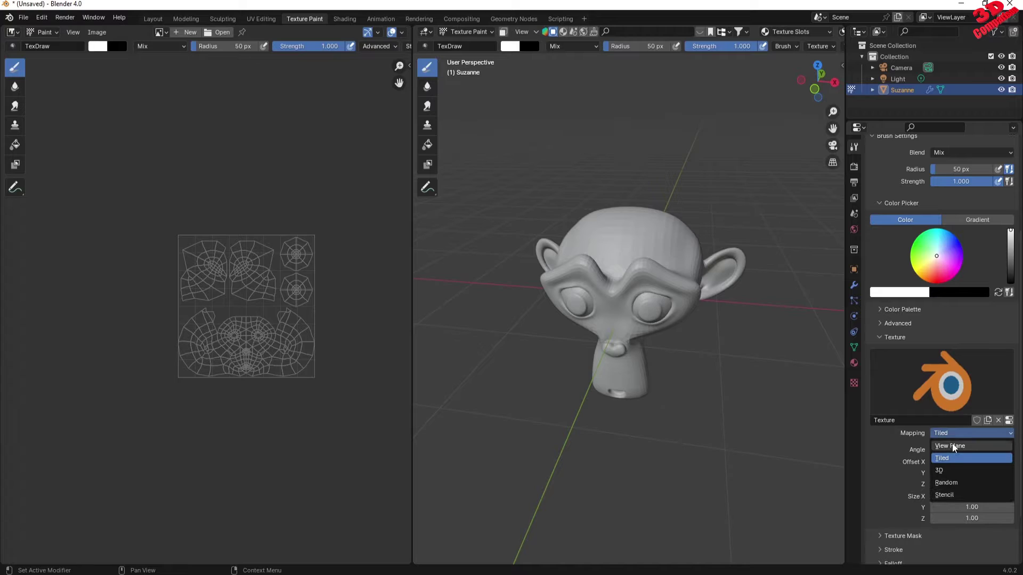
- Set the logo texture mapping to Stencil, then rotate and position it over Suzanne
click(950, 492)
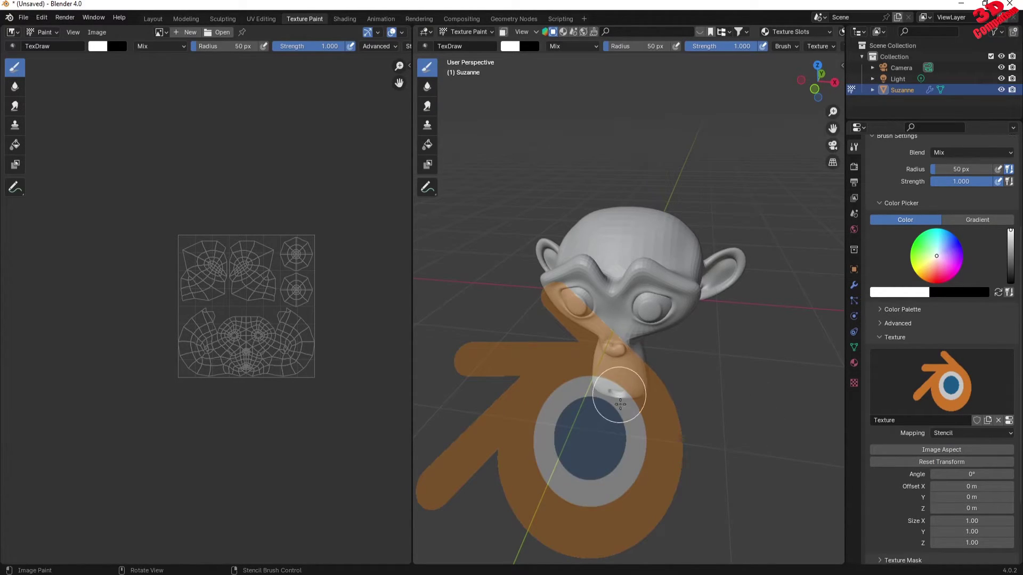
mouse_move(623, 408)
mouse_down()
mouse_move(620, 422)
mouse_move(617, 382)
mouse_move(626, 424)
mouse_move(646, 422)
mouse_move(646, 432)
mouse_up()
mouse_move(646, 432)
right_down()
mouse_move(655, 353)
mouse_move(589, 269)
mouse_move(662, 372)
mouse_move(648, 428)
right_up()
middle_drag(648, 428, 692, 418)
mouse_move(692, 418)
right_down()
mouse_move(544, 292)
mouse_move(794, 297)
mouse_move(732, 294)
right_up()
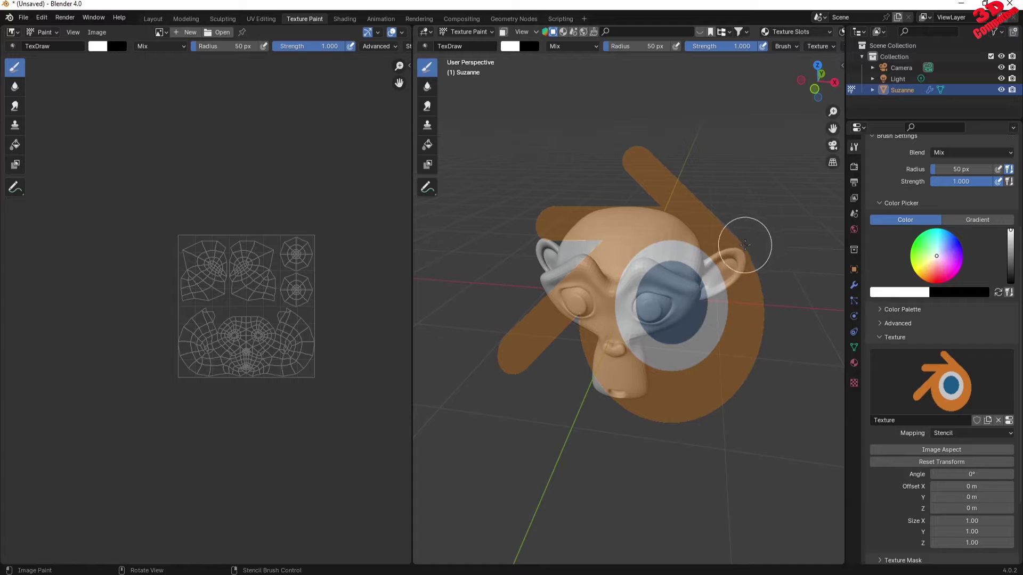
mouse_move(760, 256)
ctrl+right_down()
mouse_move(678, 388)
mouse_move(765, 285)
mouse_move(719, 206)
mouse_move(726, 365)
mouse_move(574, 419)
mouse_move(730, 308)
mouse_move(735, 288)
mouse_move(714, 303)
mouse_move(726, 365)
mouse_move(701, 221)
mouse_move(680, 268)
mouse_move(696, 235)
mouse_move(714, 229)
mouse_move(698, 258)
mouse_move(715, 222)
mouse_move(738, 204)
mouse_move(670, 284)
ctrl+right_up()
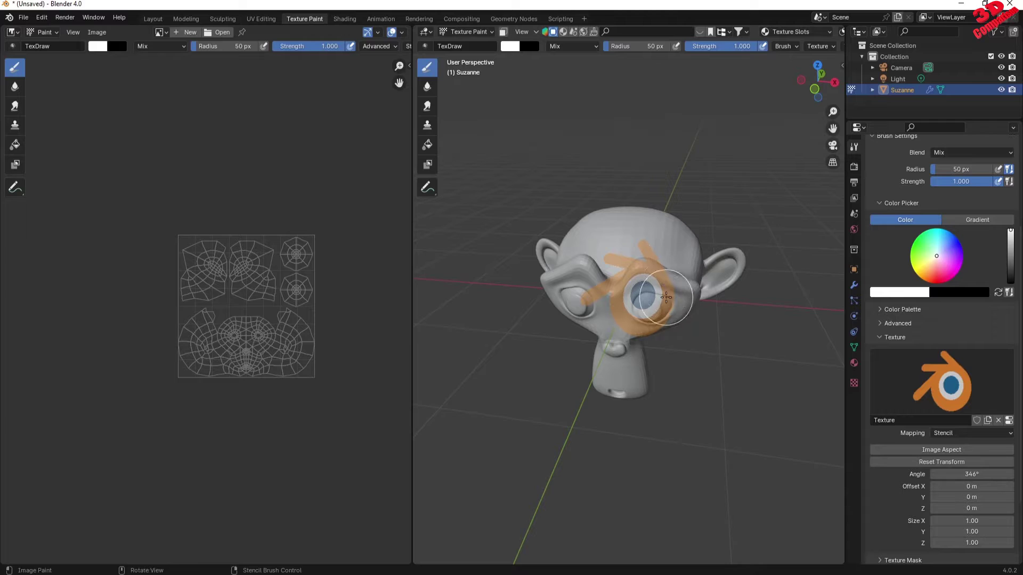
- Move the stencil over Suzanne's head and attempt painting, which leaves no mark
middle_drag(671, 262, 666, 290)
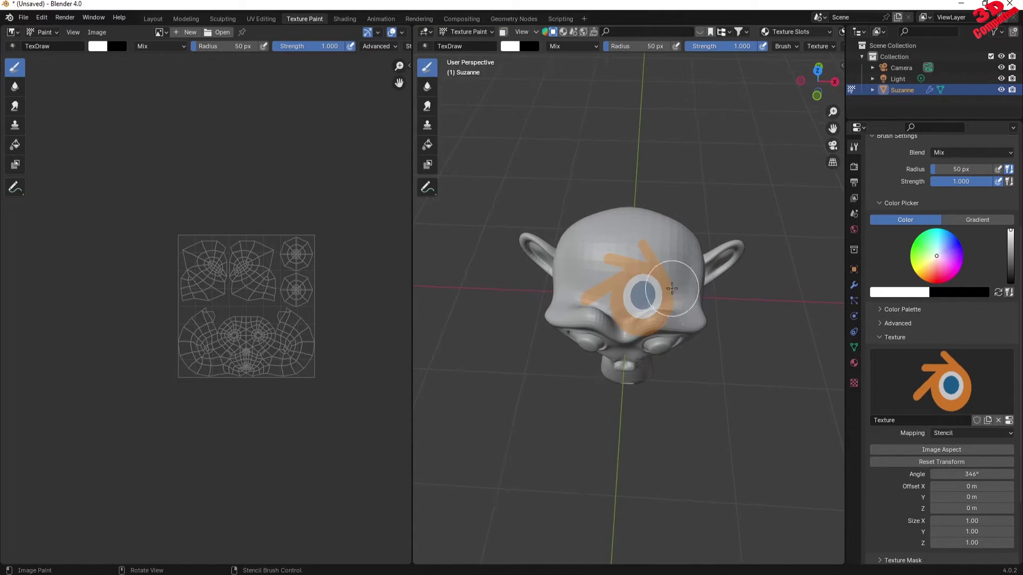
right_drag(642, 292, 626, 259)
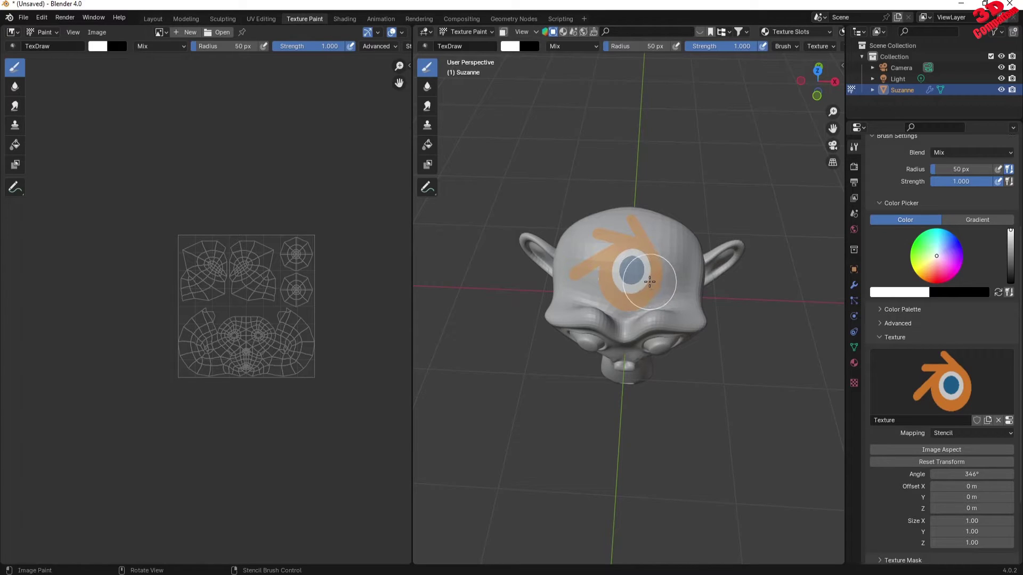
click(626, 229)
drag(617, 263, 616, 281)
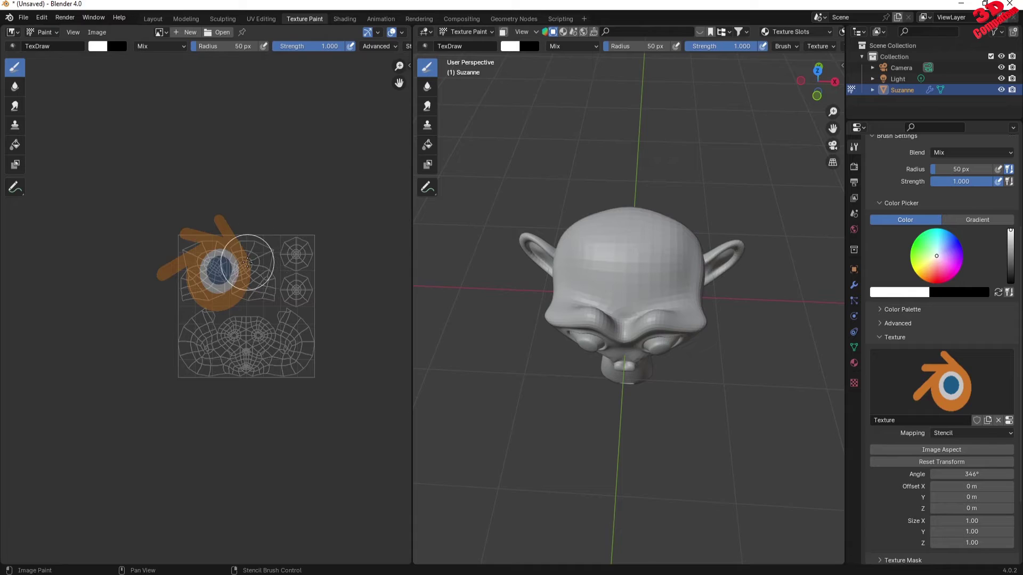
- Give Suzanne a new material in the Shading workspace
click(345, 20)
middle_drag(484, 222, 549, 219)
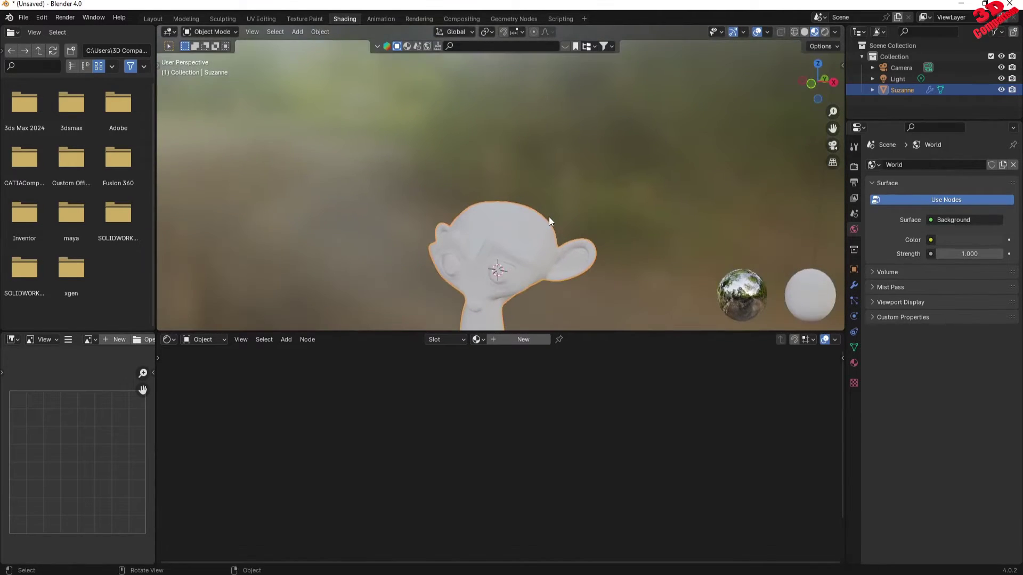
click(536, 341)
key(Home)
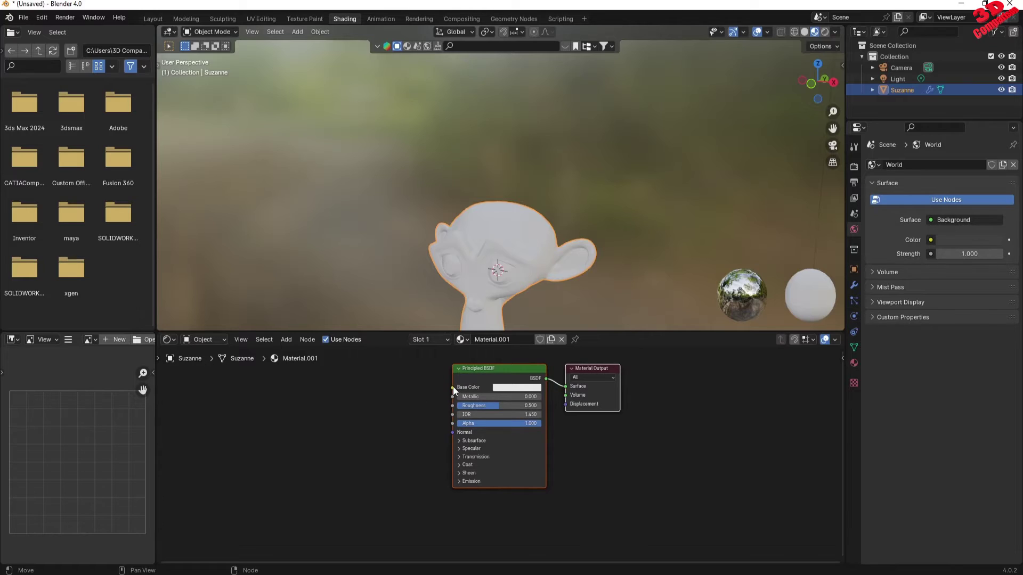
- Feed Base Color from an Image Texture node set to the 'default' image
drag(453, 391, 333, 396)
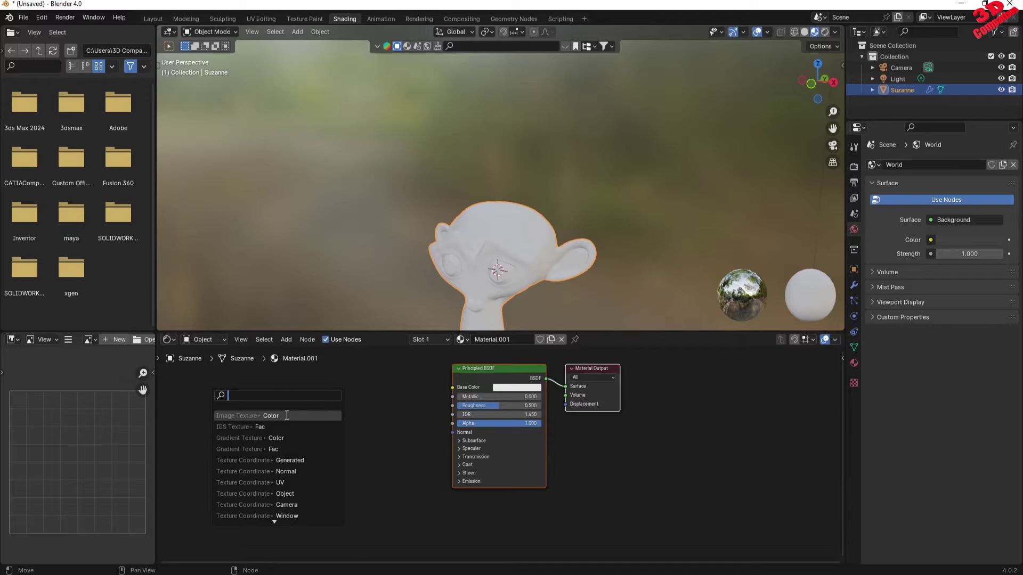
text(image)
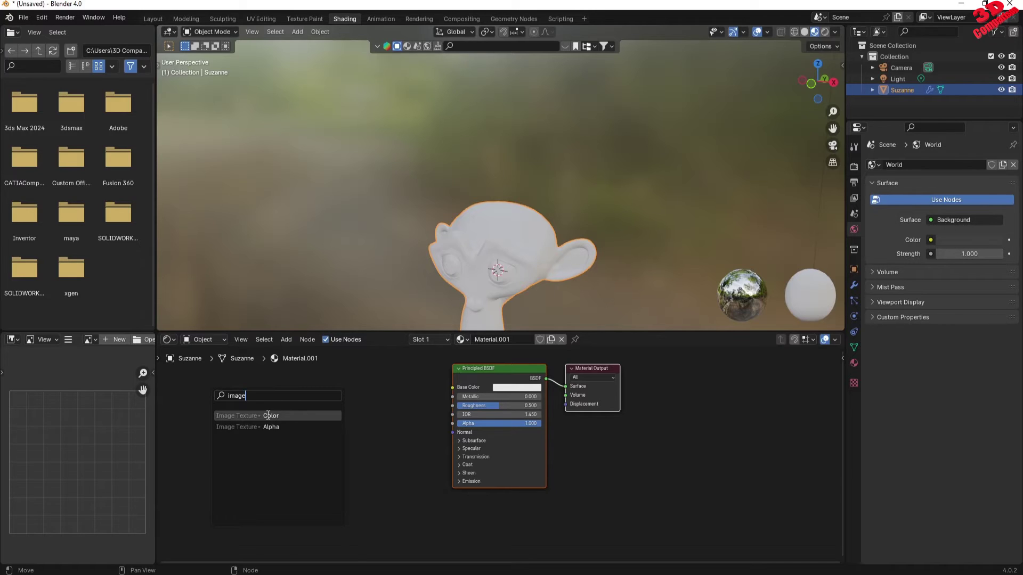
click(271, 417)
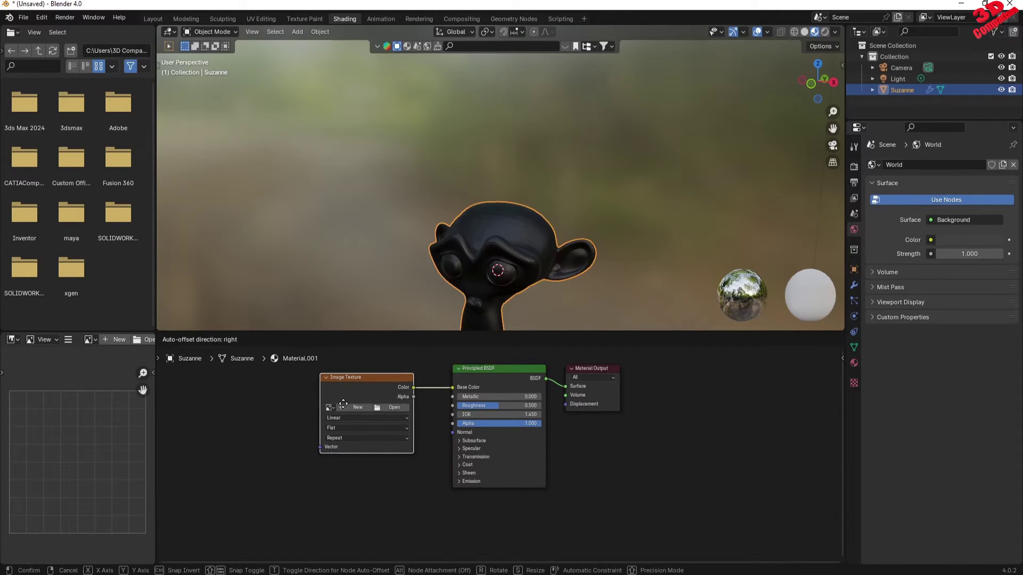
click(343, 420)
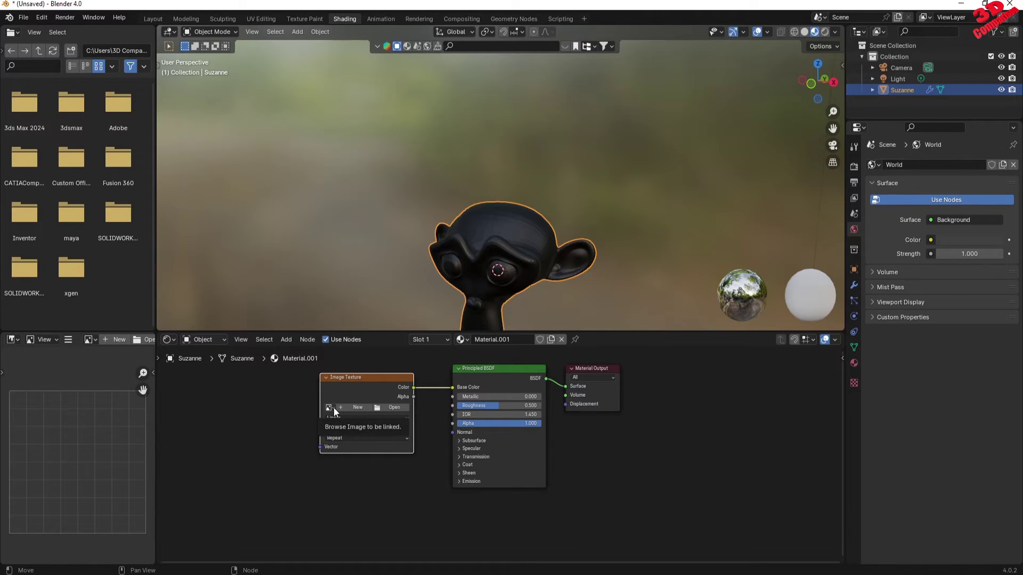
click(333, 408)
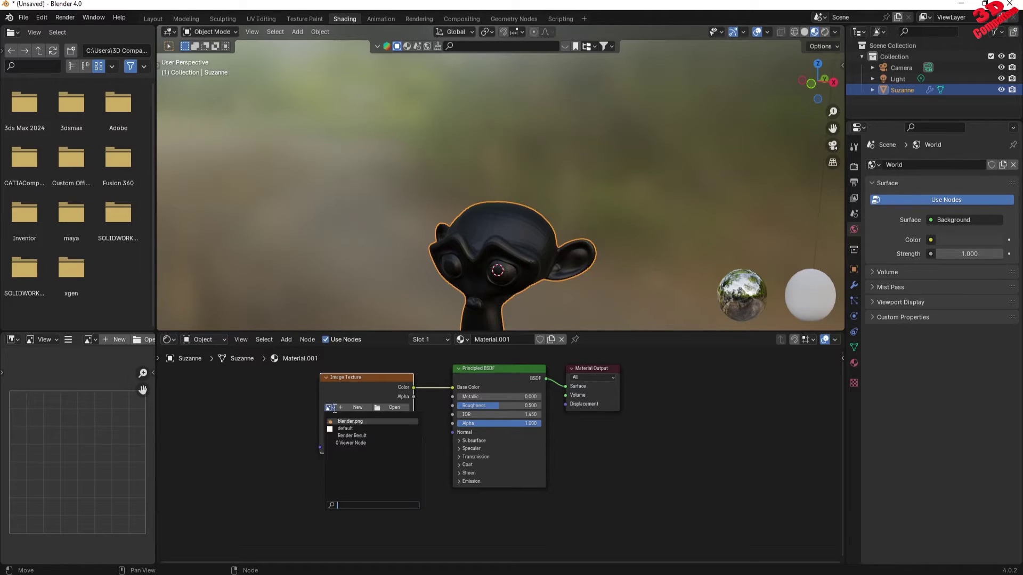
click(370, 429)
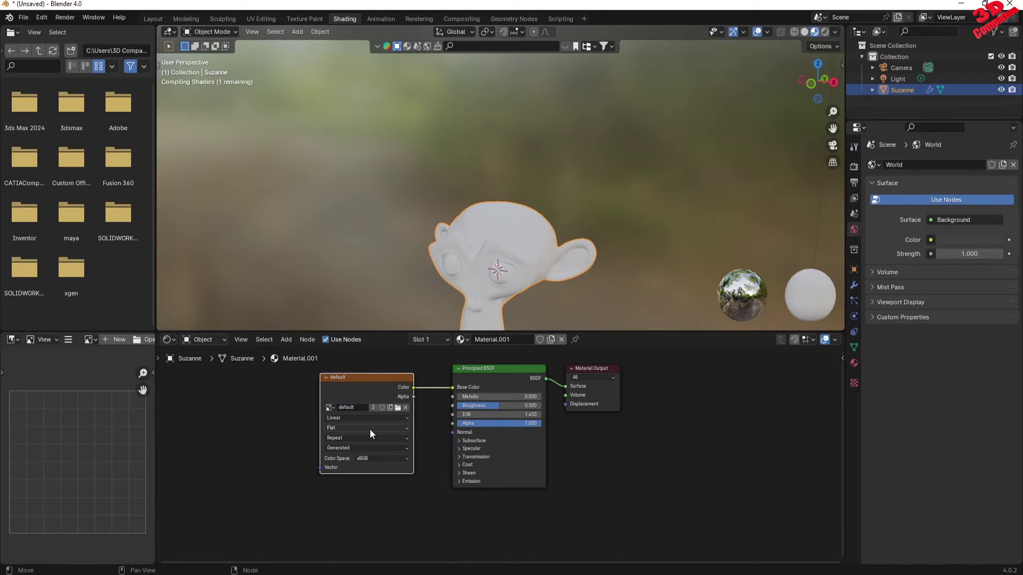
- Rename the 'default' image to 'monkey' in UV Editing, then return to Shading
click(261, 19)
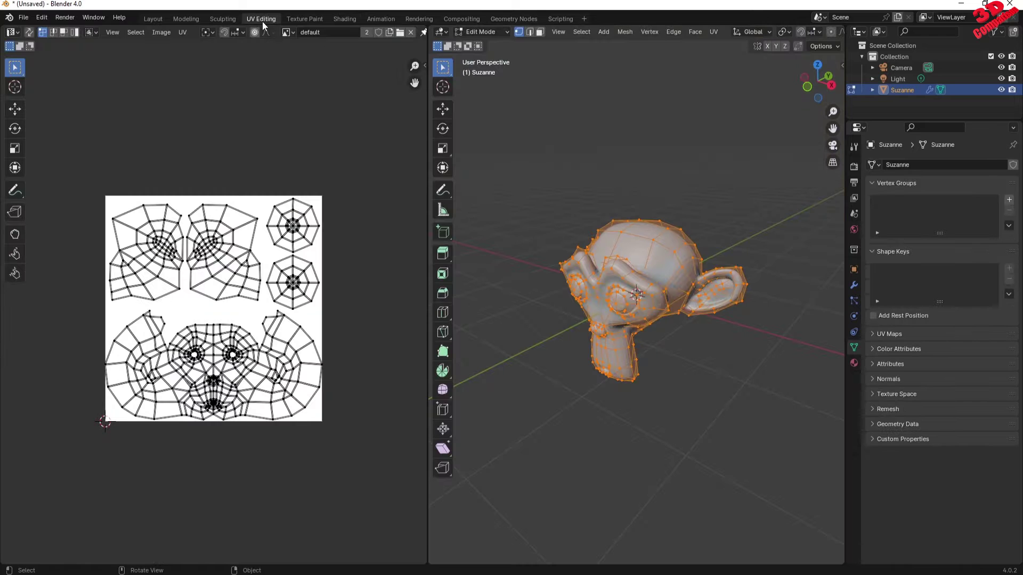
click(328, 32)
click(345, 19)
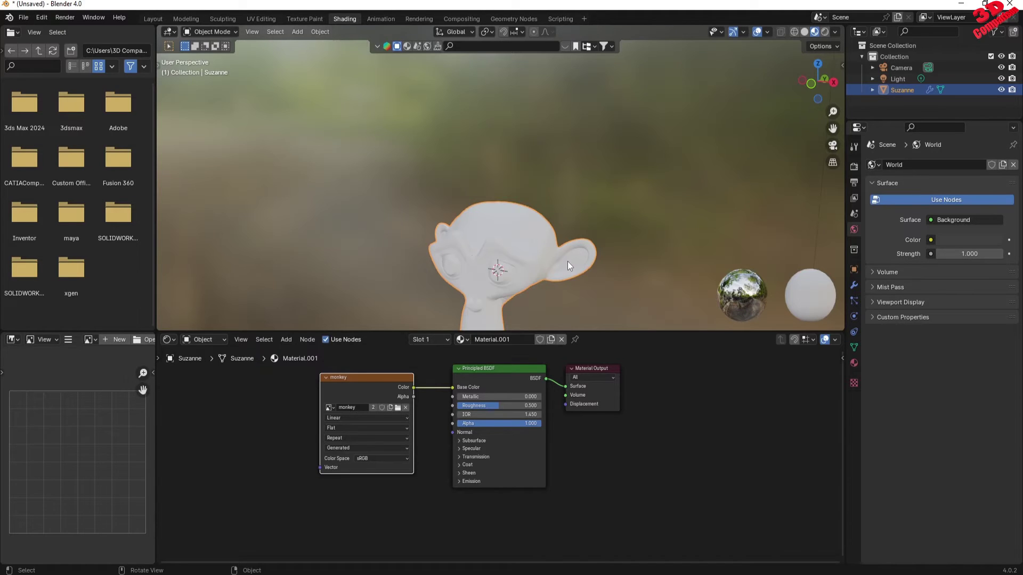
- Paint the orange-and-blue Blender logo stencil onto the top of Suzanne's head in Texture Paint
mouse_move(567, 261)
middle_down()
mouse_move(567, 231)
mouse_move(572, 257)
middle_up()
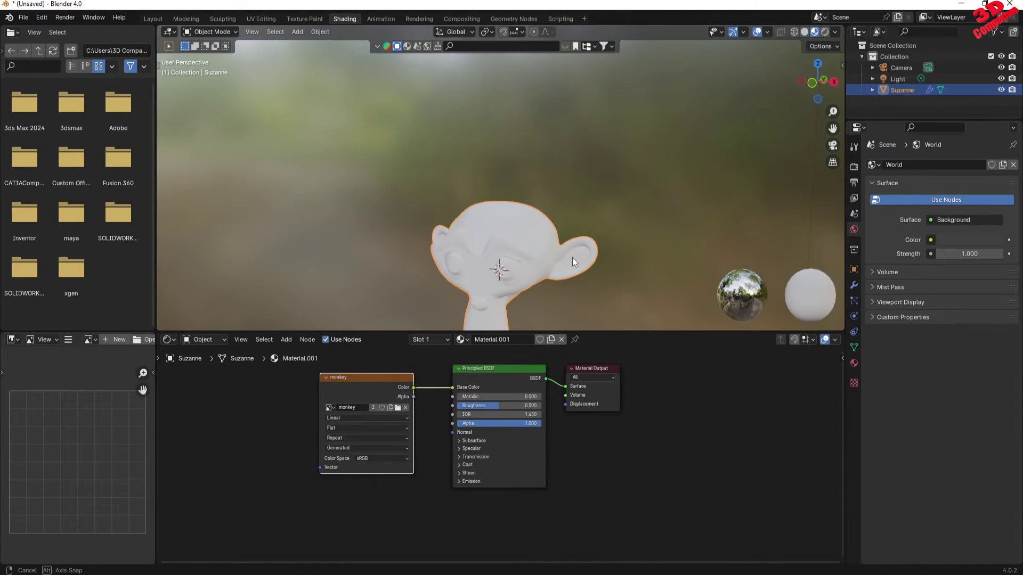
click(318, 19)
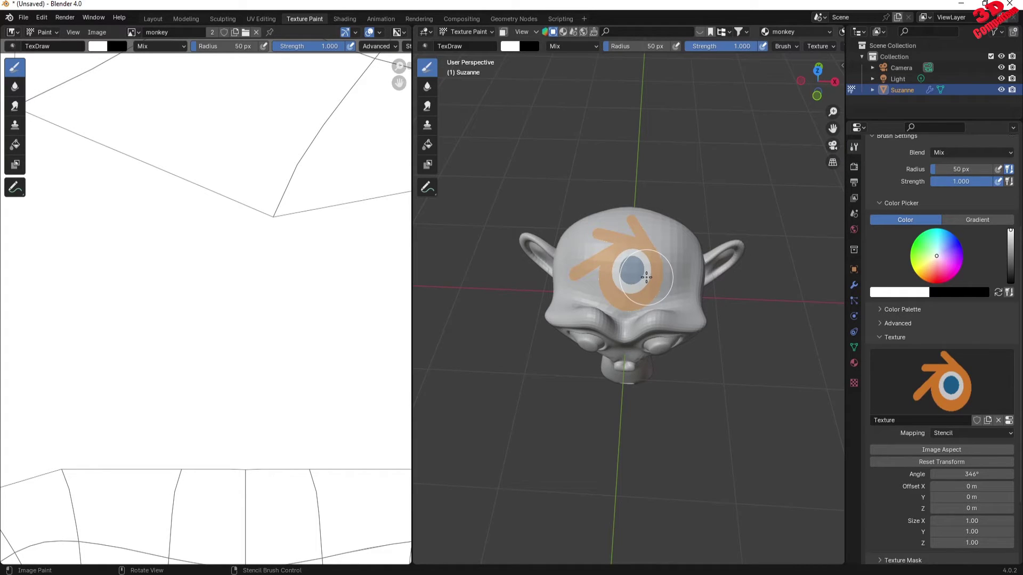
mouse_move(642, 272)
mouse_down()
mouse_move(634, 223)
mouse_move(644, 253)
mouse_move(594, 231)
mouse_move(625, 242)
mouse_move(588, 266)
mouse_move(613, 259)
mouse_move(581, 276)
mouse_move(595, 282)
mouse_move(599, 272)
mouse_move(575, 282)
mouse_move(642, 297)
mouse_move(640, 284)
mouse_move(609, 274)
mouse_move(637, 234)
mouse_move(655, 235)
mouse_move(649, 246)
mouse_move(607, 237)
mouse_move(603, 287)
mouse_up()
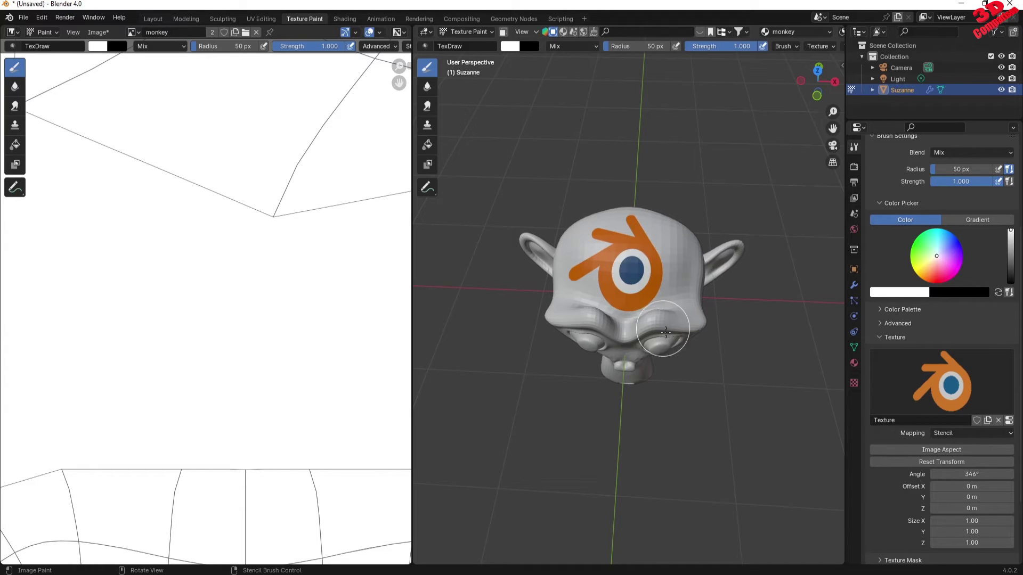
- Move the logo stencil over one of Suzanne's eyes and switch to Front Orthographic view
mouse_move(669, 349)
middle_down()
mouse_move(691, 315)
mouse_move(673, 274)
middle_up()
scroll(672, 273, up, 4)
scroll(677, 269, up, 2)
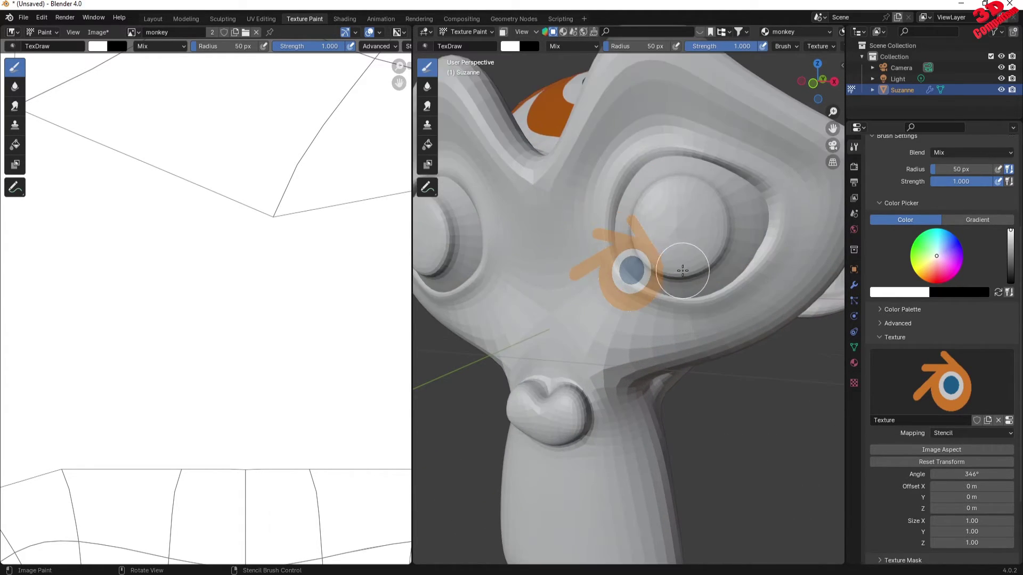
right_drag(652, 265, 701, 233)
mouse_move(712, 222)
middle_down()
mouse_move(713, 236)
mouse_move(727, 233)
middle_up()
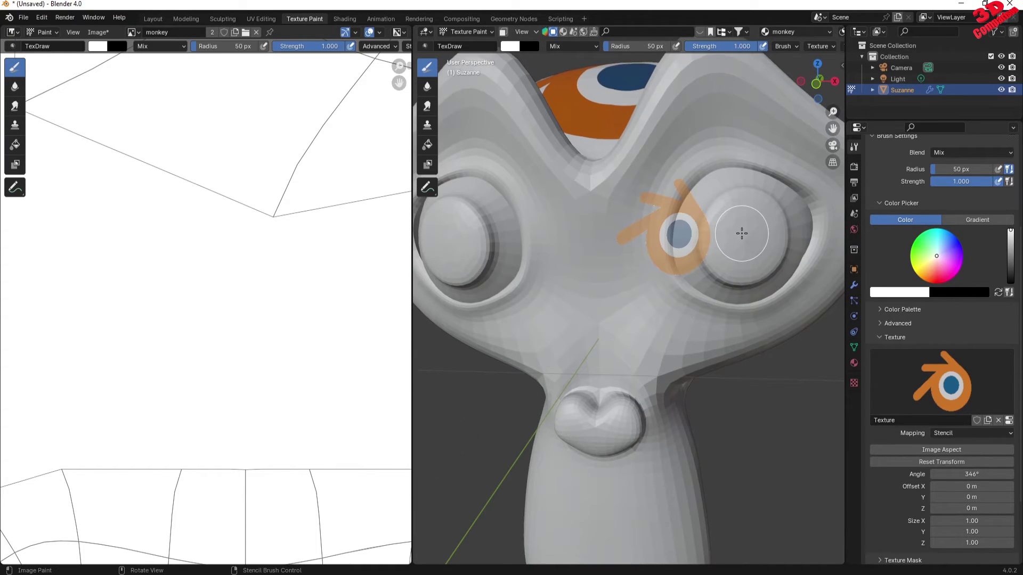
key(KP_1)
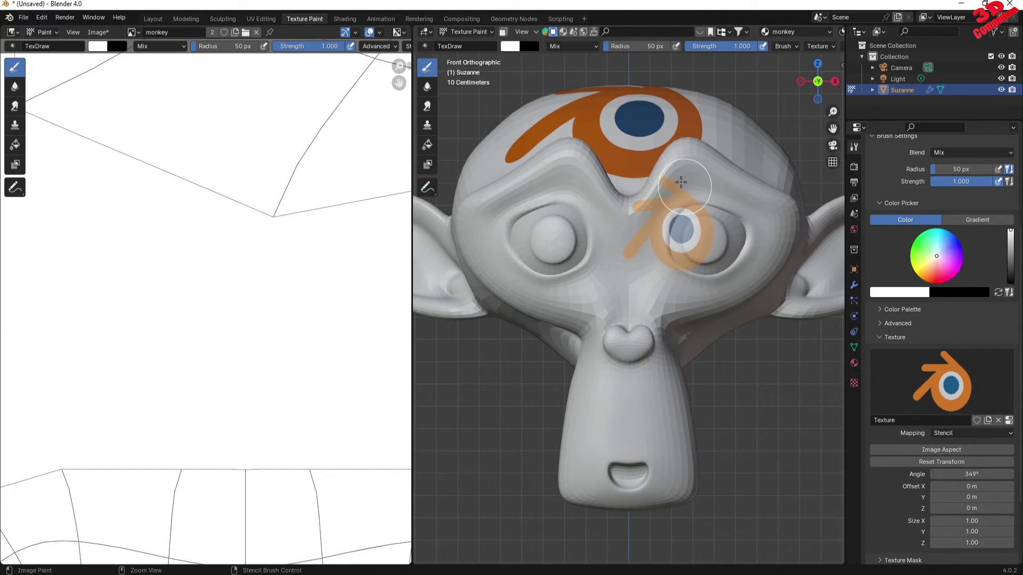
- Rotate the stencil to 359°, fit it to the image aspect, and paint the logo around the right eye
ctrl+right_drag(685, 170, 721, 237)
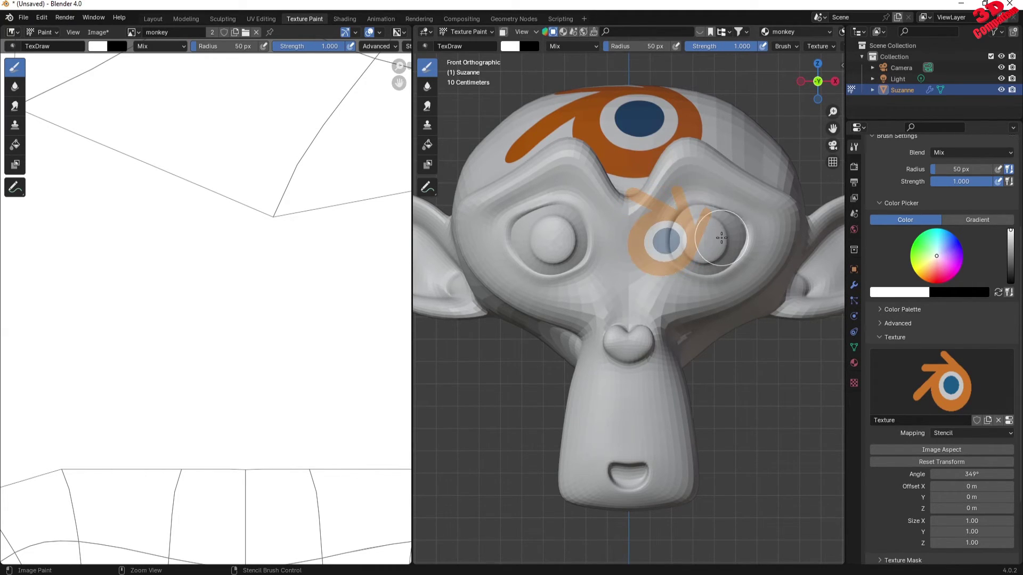
click(934, 449)
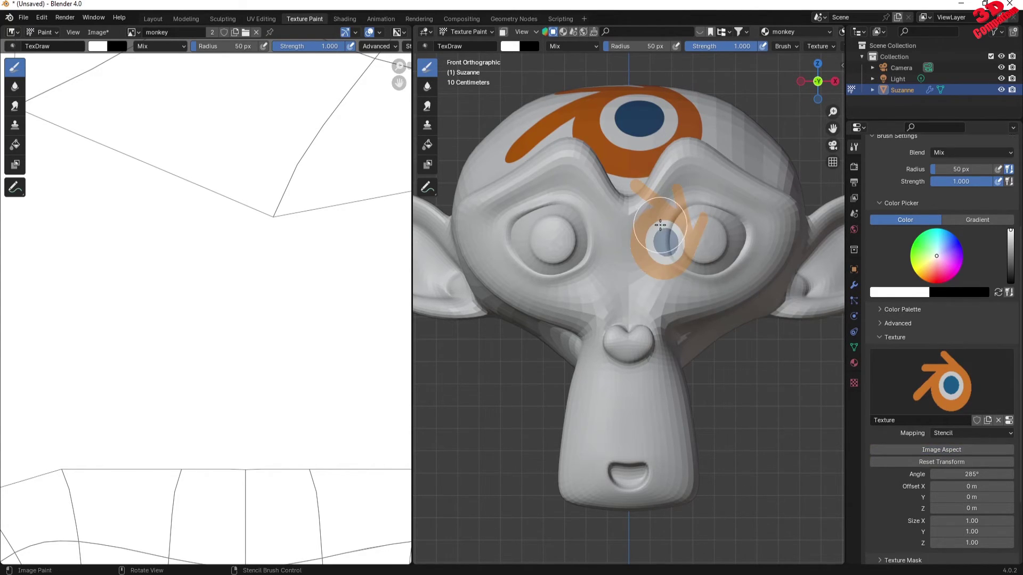
ctrl+right_drag(685, 214, 658, 187)
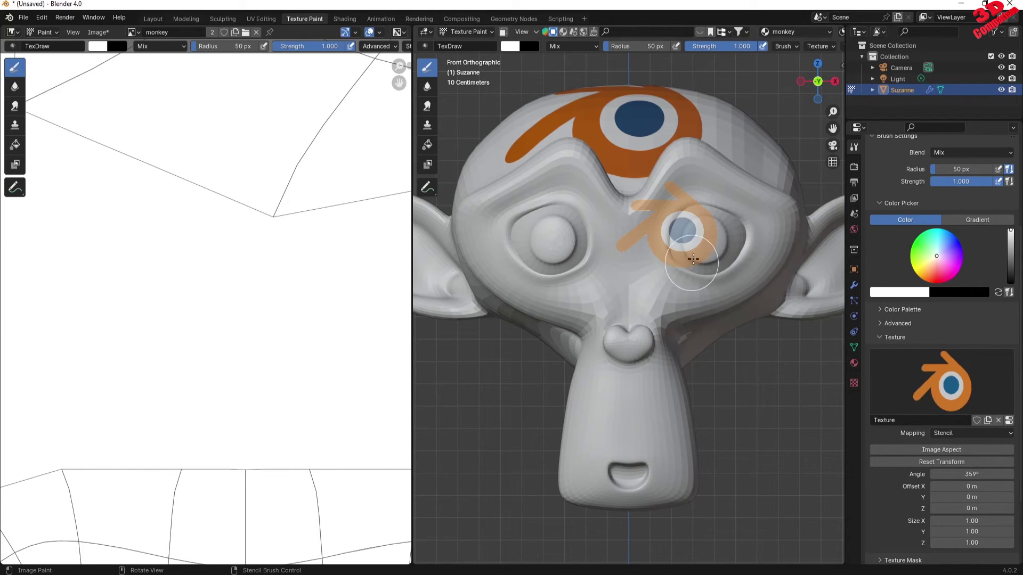
right_drag(686, 229, 721, 245)
mouse_move(724, 242)
mouse_down()
mouse_move(712, 213)
mouse_move(678, 188)
mouse_move(706, 217)
mouse_move(655, 218)
mouse_move(663, 245)
mouse_move(698, 233)
mouse_move(709, 261)
mouse_move(703, 235)
mouse_move(727, 221)
mouse_move(715, 196)
mouse_move(720, 221)
mouse_move(694, 271)
mouse_up()
- Orbit into User Perspective to inspect the logos painted on Suzanne's head and eye
mouse_move(694, 271)
middle_down()
mouse_move(710, 276)
mouse_move(665, 281)
mouse_move(668, 311)
mouse_move(703, 339)
mouse_move(717, 270)
mouse_move(799, 304)
middle_up()
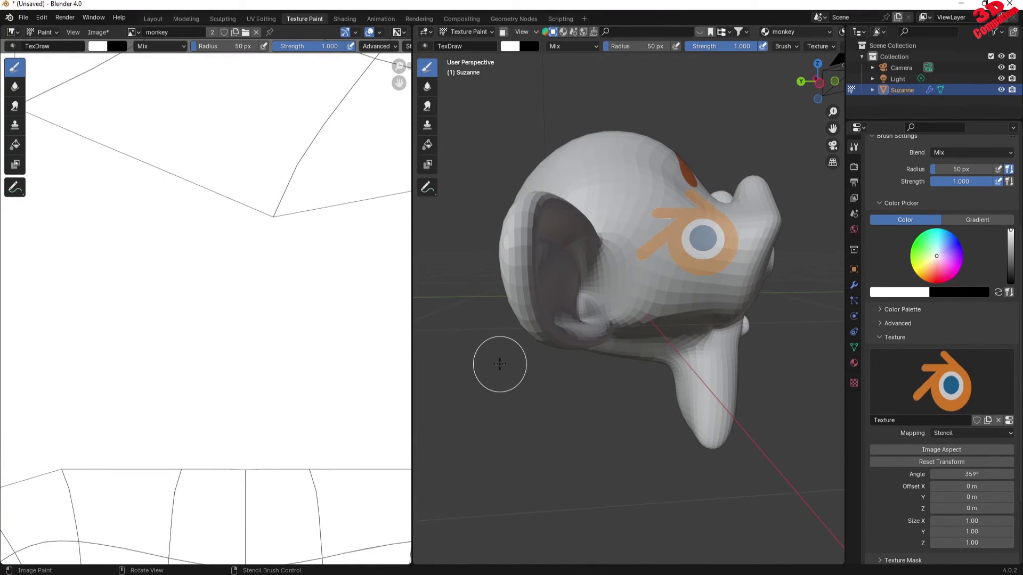